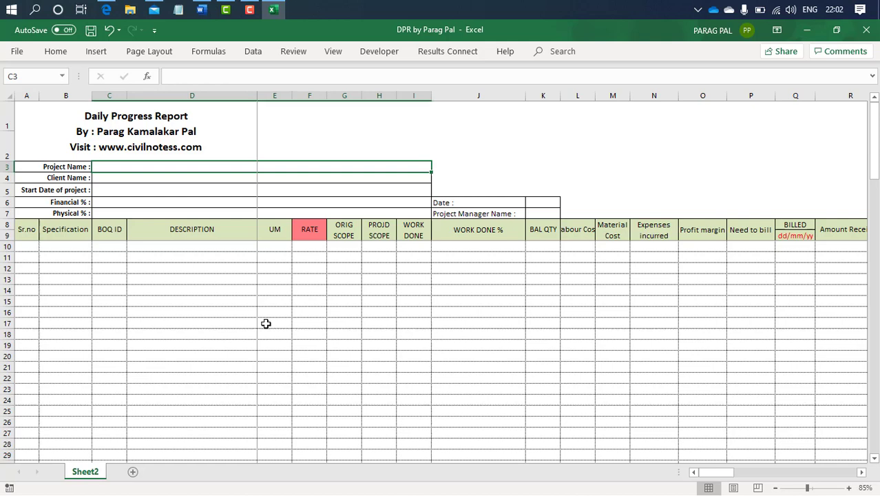
Browse the first item row across to REMARKS and back up to the report title.
key(Down)
key(Down)
key(Down)
key(Down)
key(Down)
key(Down)
key(Right)
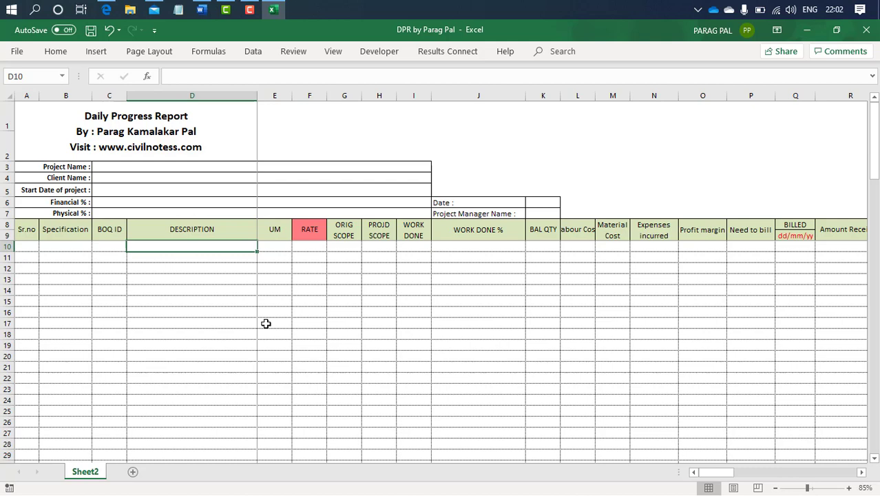
key(Right)
key(Right)
key(Right)
key(Right)
key(Right)
key(Right)
key(Right)
key(Right)
key(Right)
key(Right)
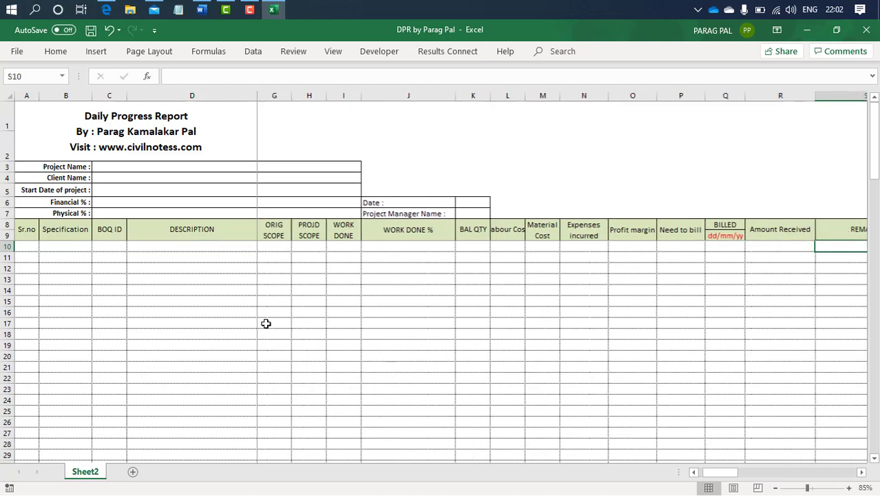
key(Right)
key(Right)
key(Left)
key(Left)
key(Left)
key(Home)
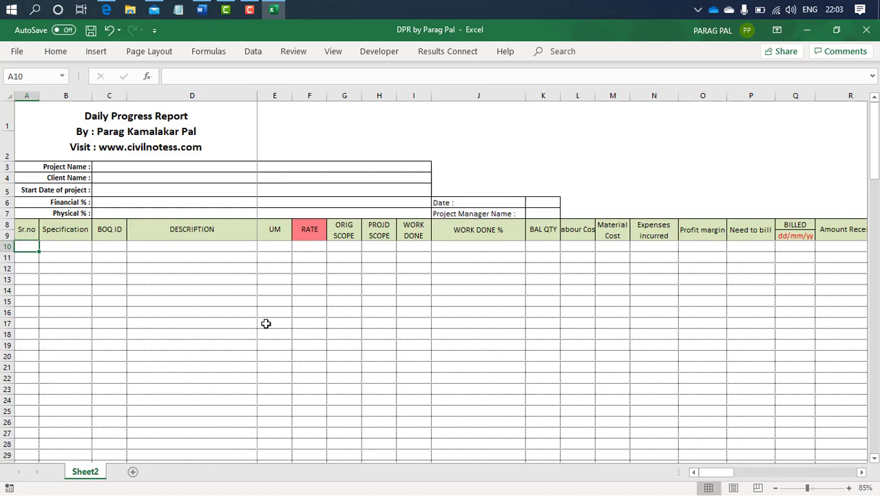
key(Up)
key(Up)
key(Up)
key(Up)
key(Up)
key(Up)
key(Up)
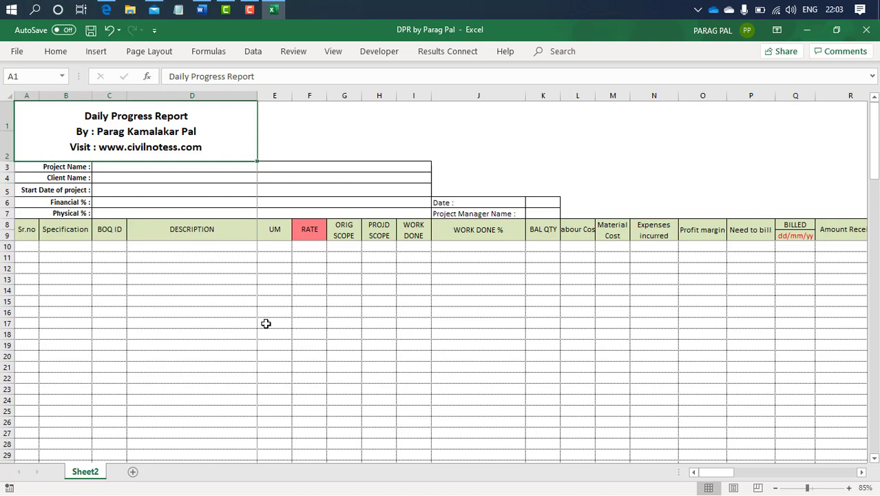
Enter 'Highway Work' as the project name in C3, fixing a typo.
key(Down)
key(Right)
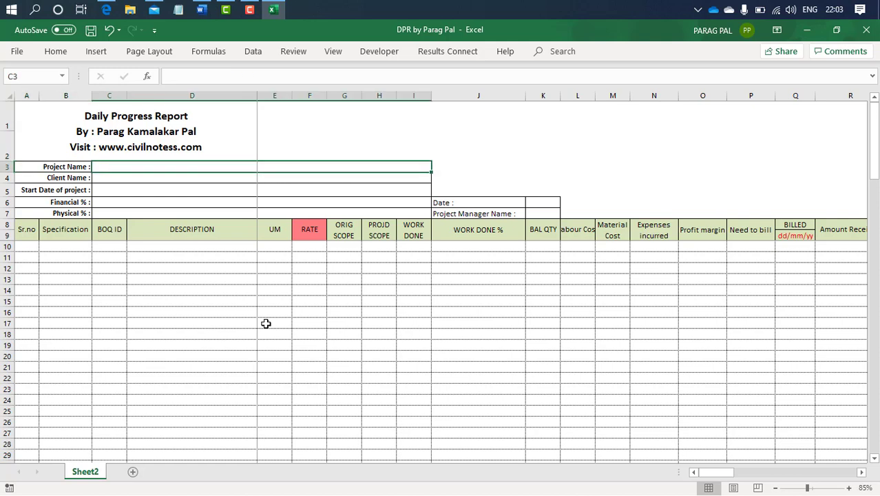
text(Highway c)
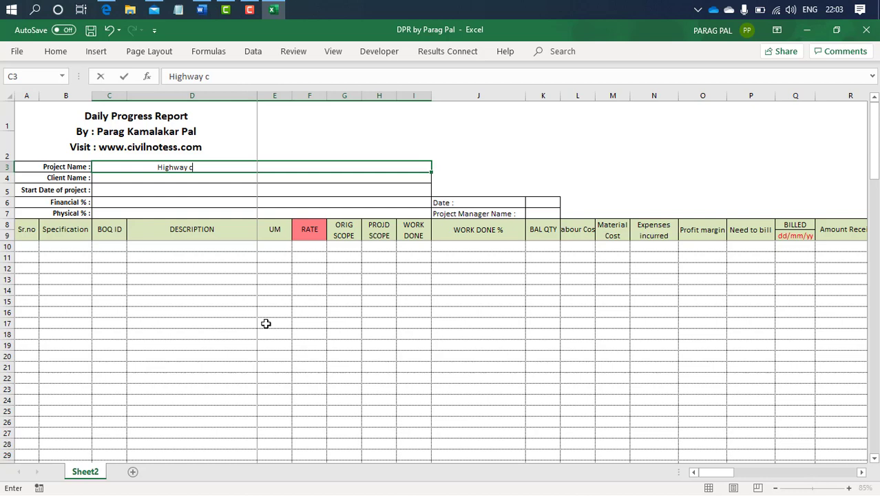
text(onstrctu)
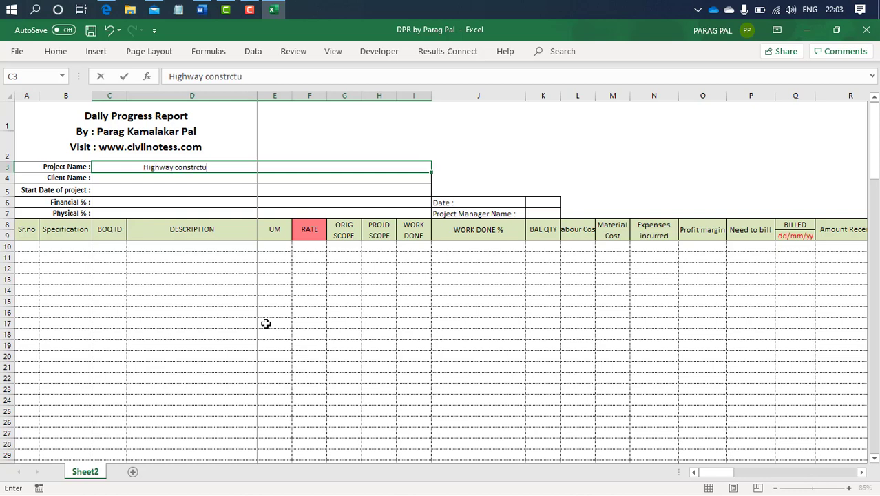
key(BackSpace)
key(BackSpace)
key(BackSpace)
key(BackSpace)
key(BackSpace)
key(BackSpace)
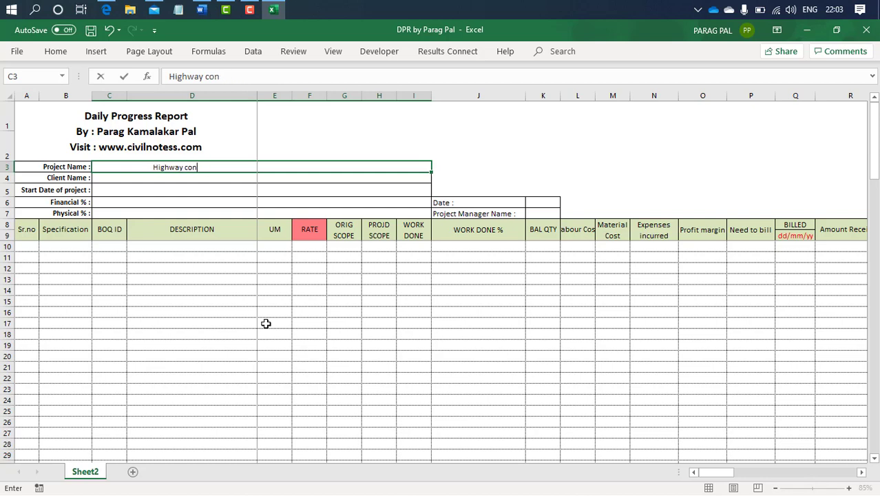
key(BackSpace)
key(BackSpace)
key(BackSpace)
text(W)
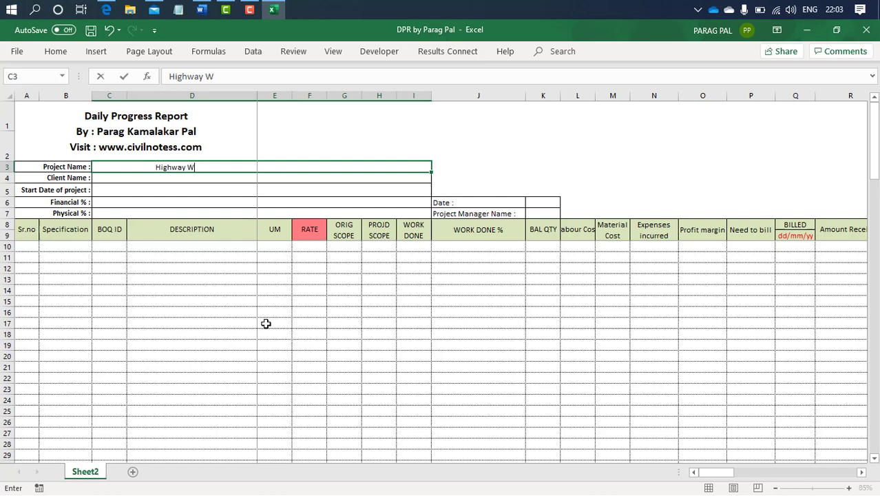
text(ork)
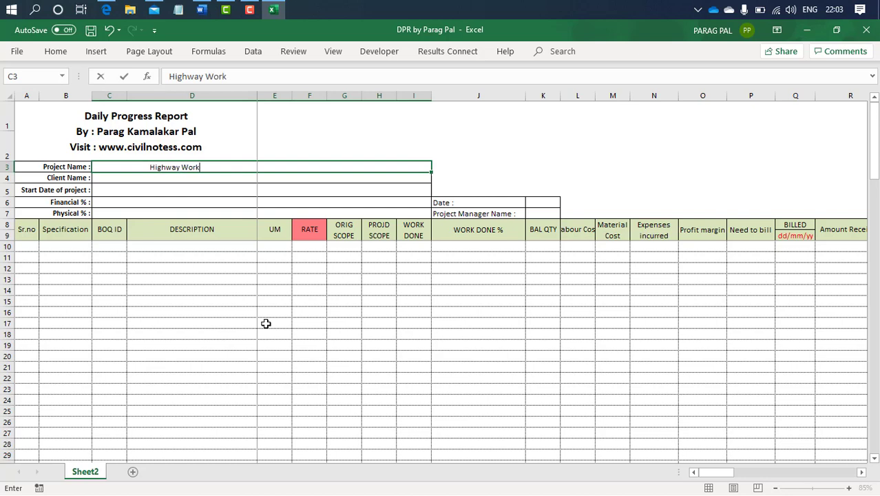
key(Return)
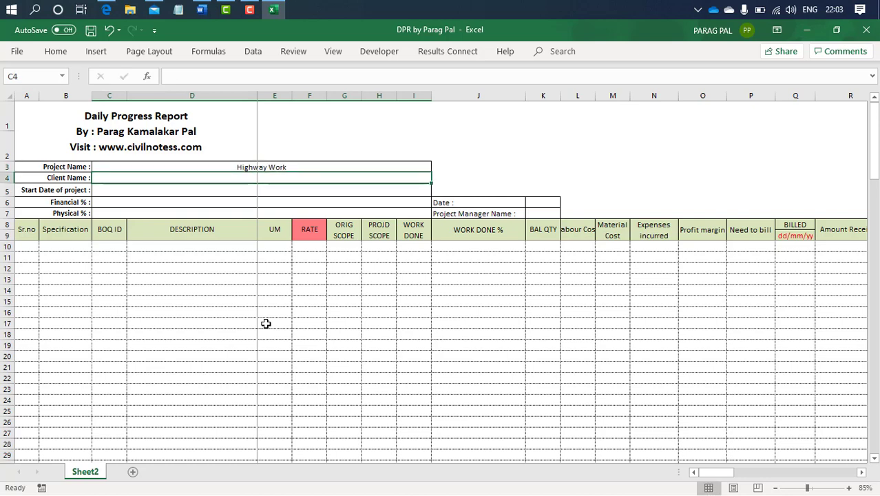
Enter client ABCD and 'Maharashtra' in the start-date field, then select C3:C5.
text(AB)
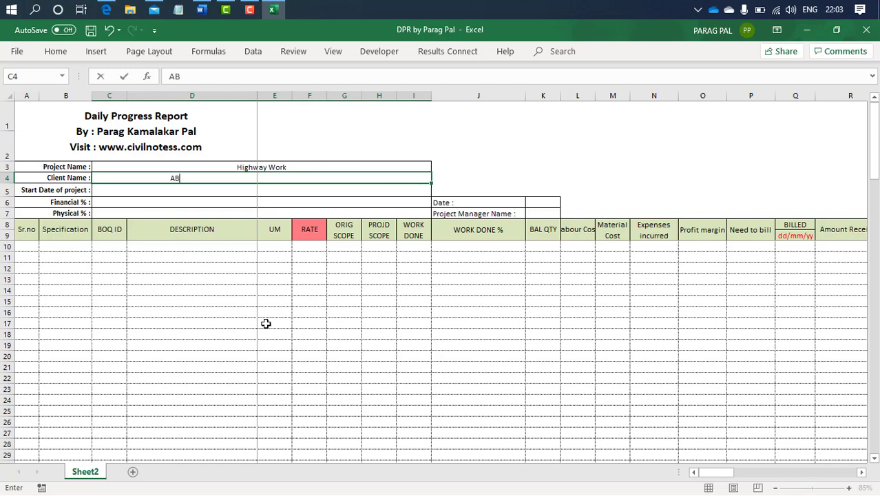
text(CD)
key(Return)
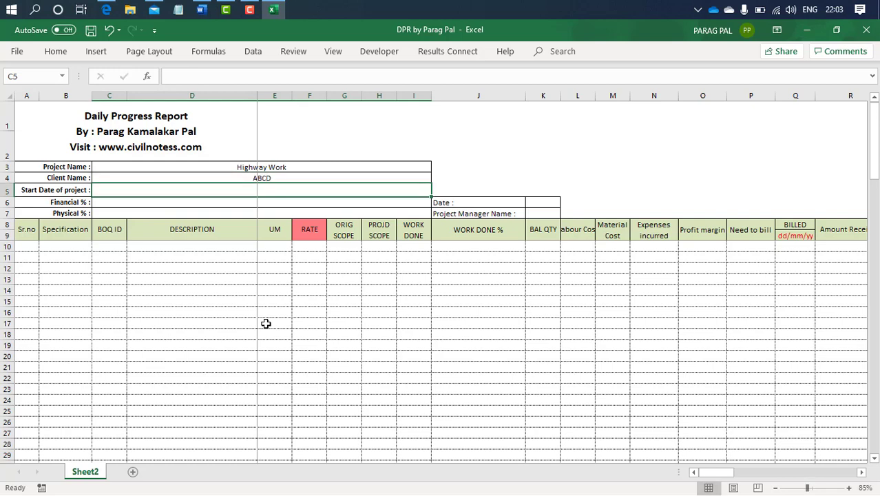
text(Ma)
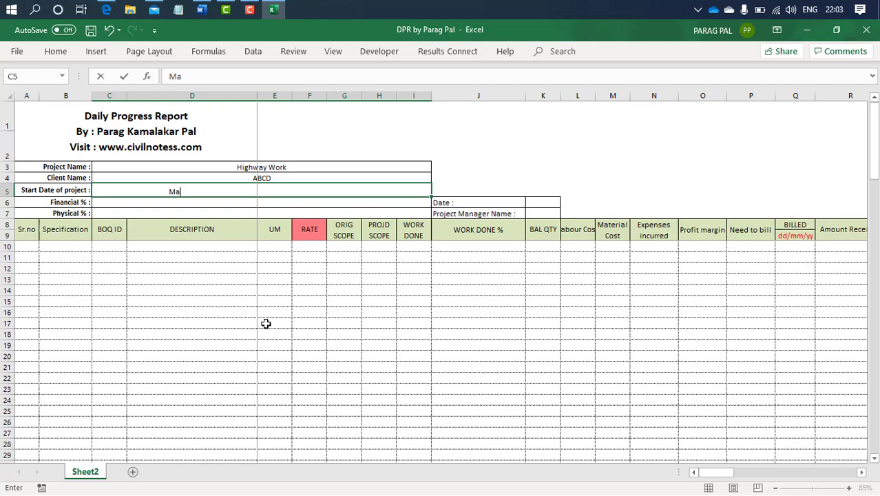
text(hara)
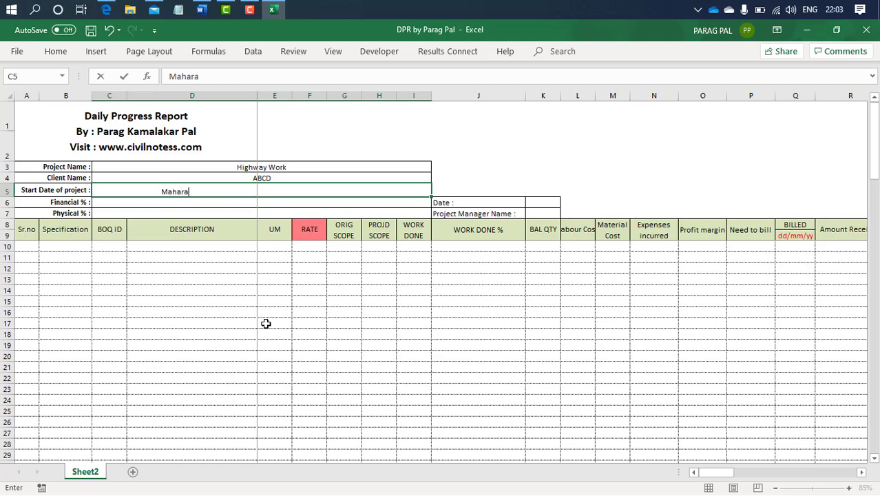
text(shtra)
key(Return)
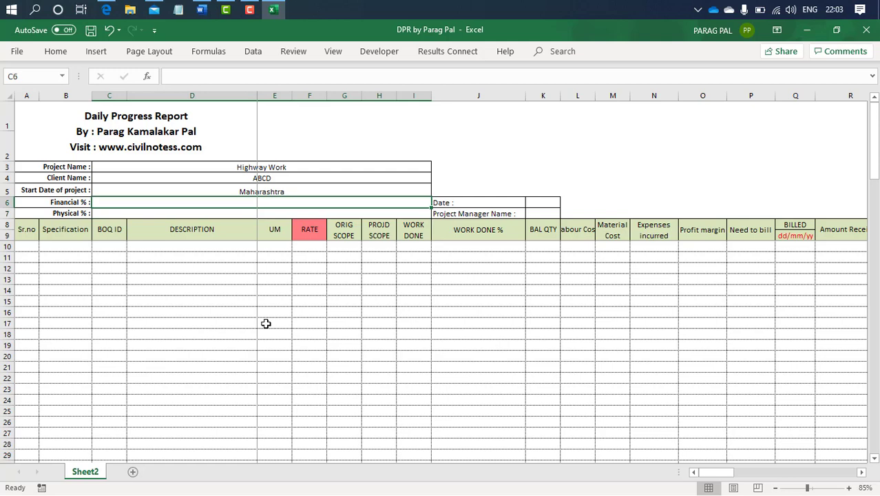
key(Up)
key(Up)
key(Up)
key(shift+Down)
key(shift+Down)
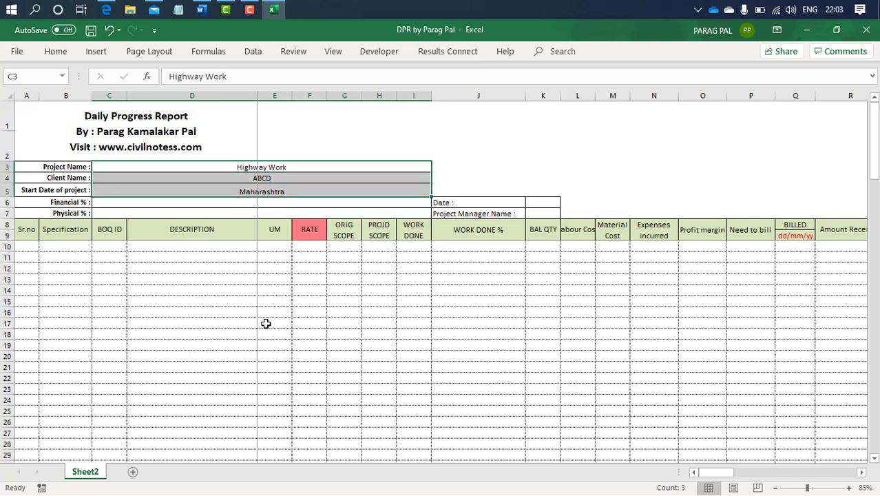
Left-align the project details in C3:C5 and check the Maharashtra entry.
click(58, 52)
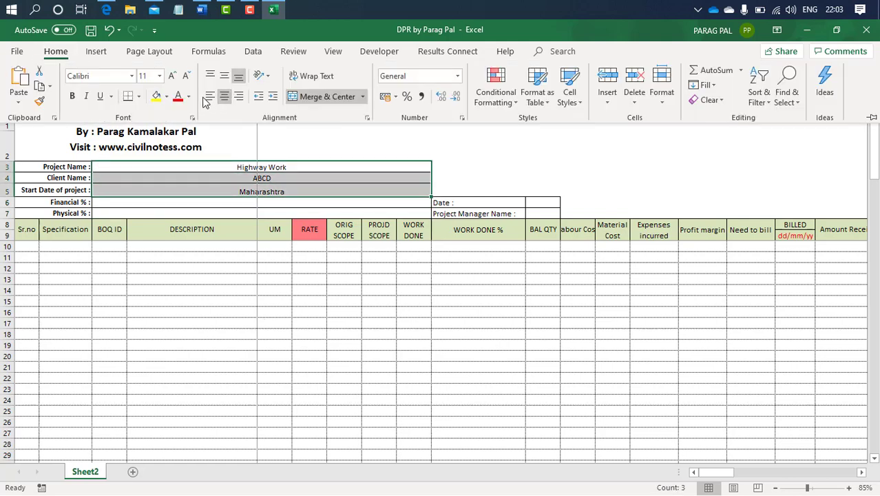
click(210, 96)
click(176, 213)
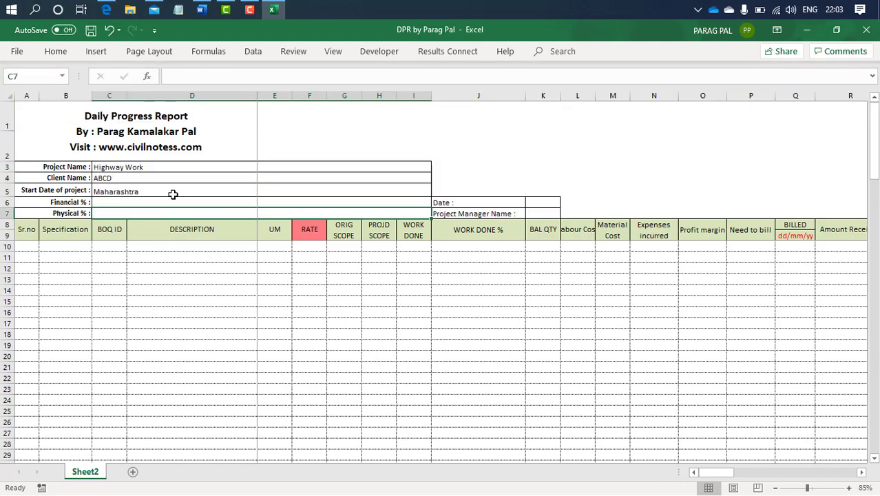
click(173, 194)
click(177, 213)
click(536, 213)
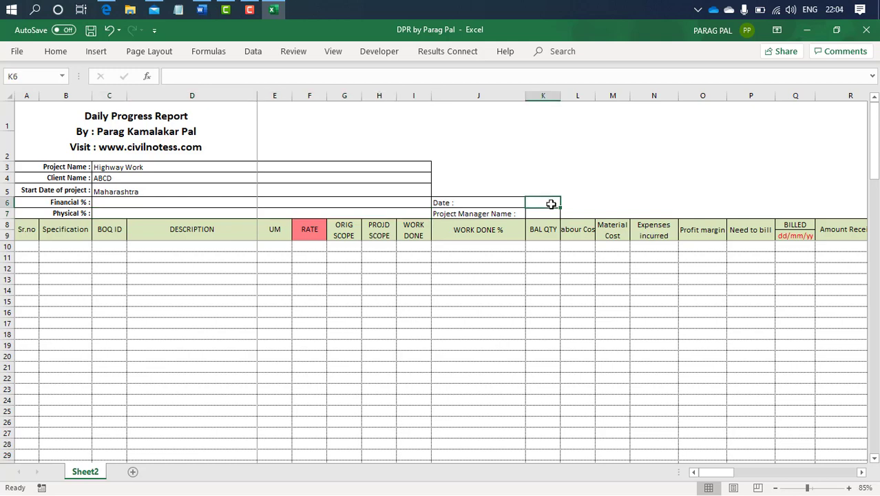
text(0)
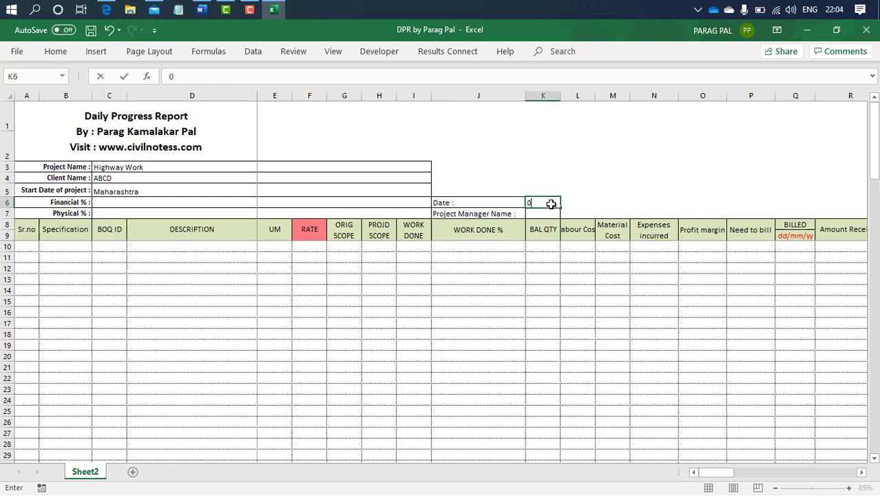
text(6-06-)
text(2020)
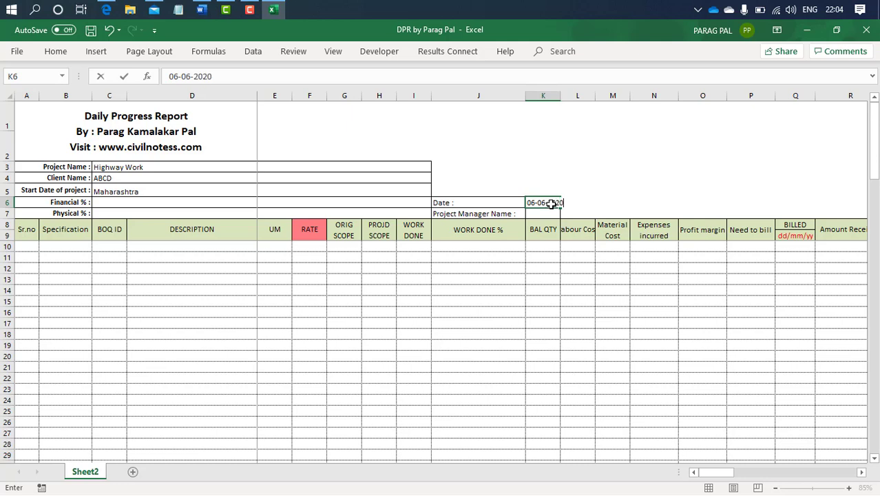
key(Return)
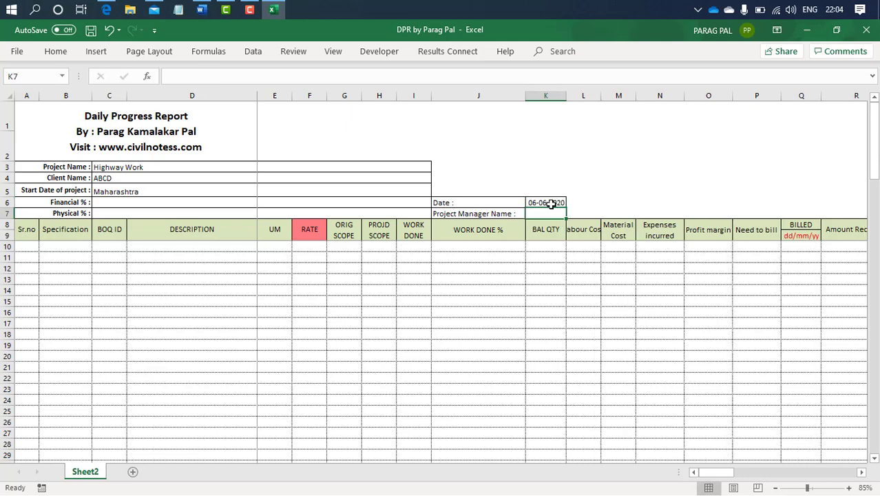
text(Parag )
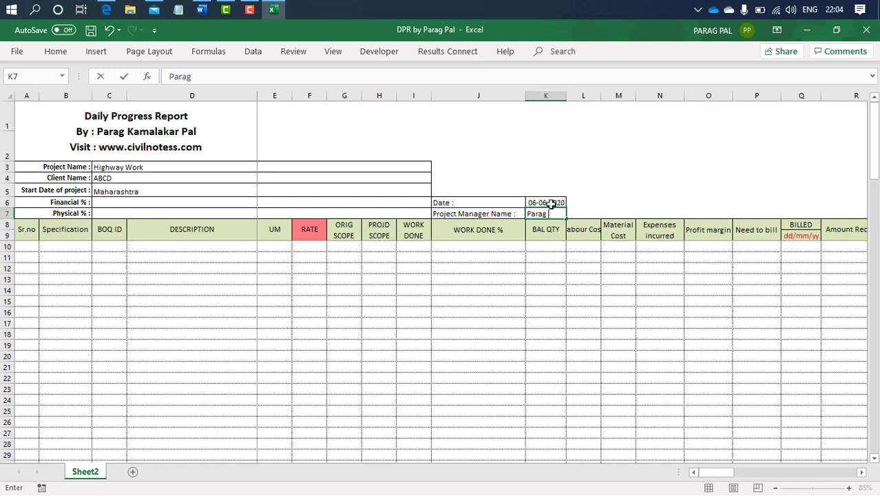
text(pal)
key(Return)
key(Return)
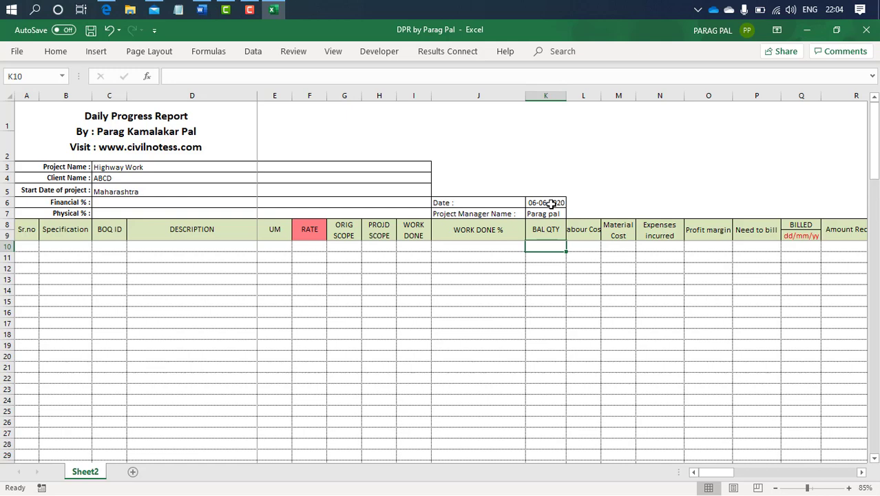
key(Left)
key(Left)
key(Left)
key(Left)
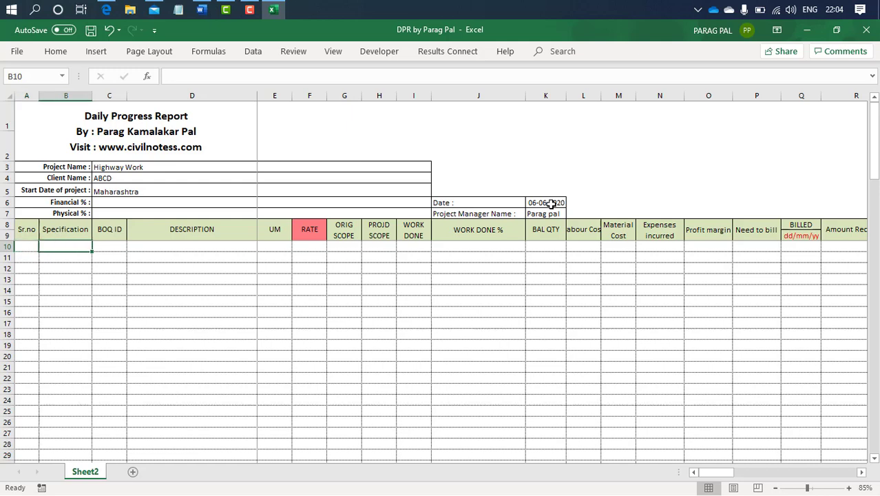
Enter serial number 1 and specification A1 for the first item row.
text(1)
key(Tab)
text(A)
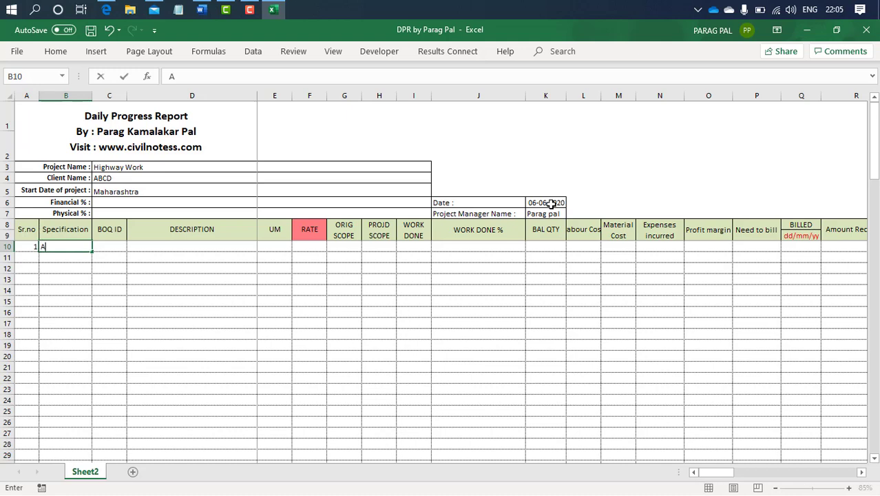
text(1)
key(Tab)
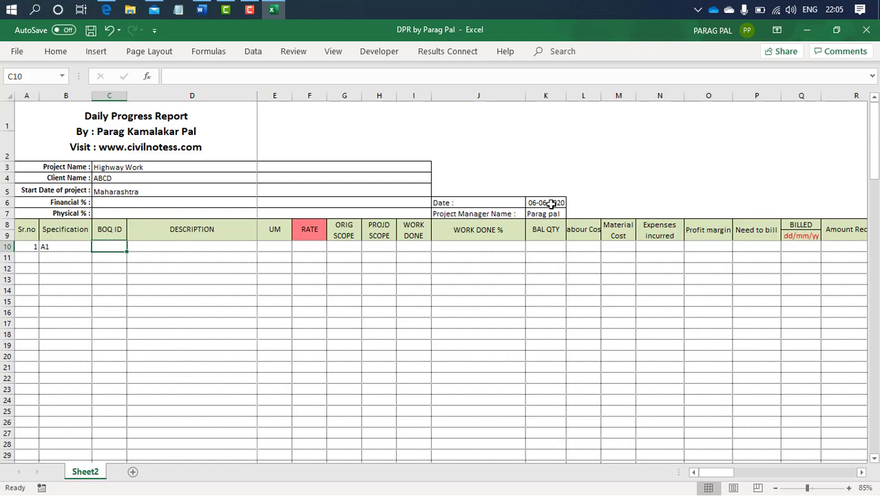
Add BOQ ID A00 in C10 and 'Excavation work 00 + 1 Km' in D10.
text(A00)
key(Tab)
key(shift+Tab)
key(shift+Tab)
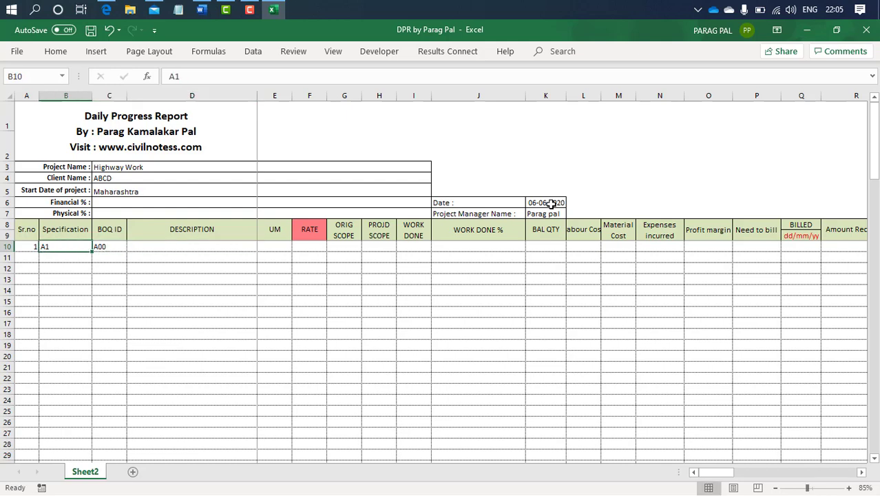
key(Tab)
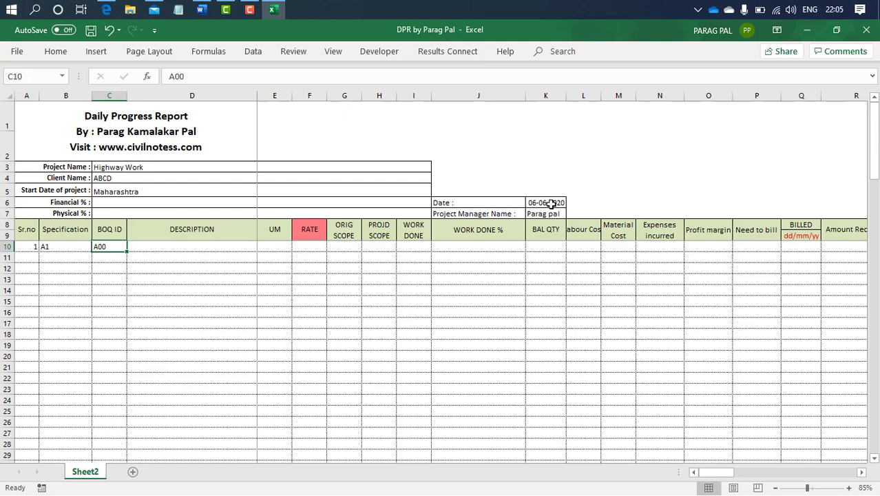
key(Tab)
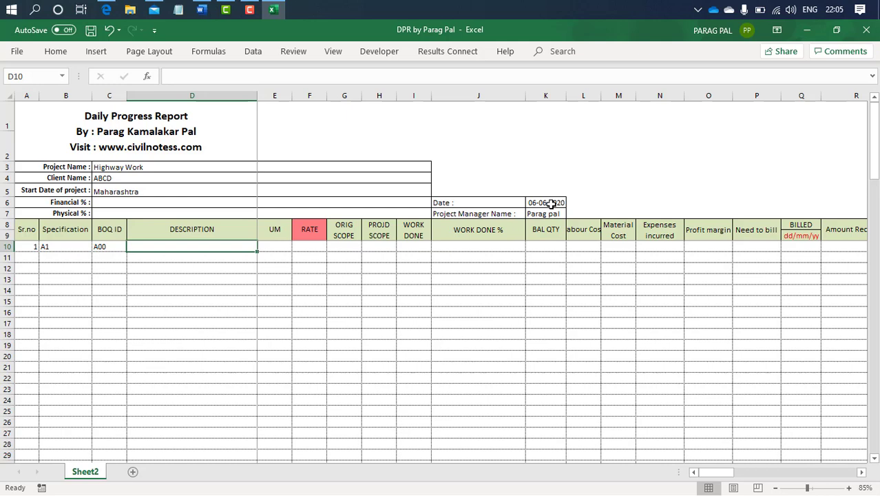
text(Excavat)
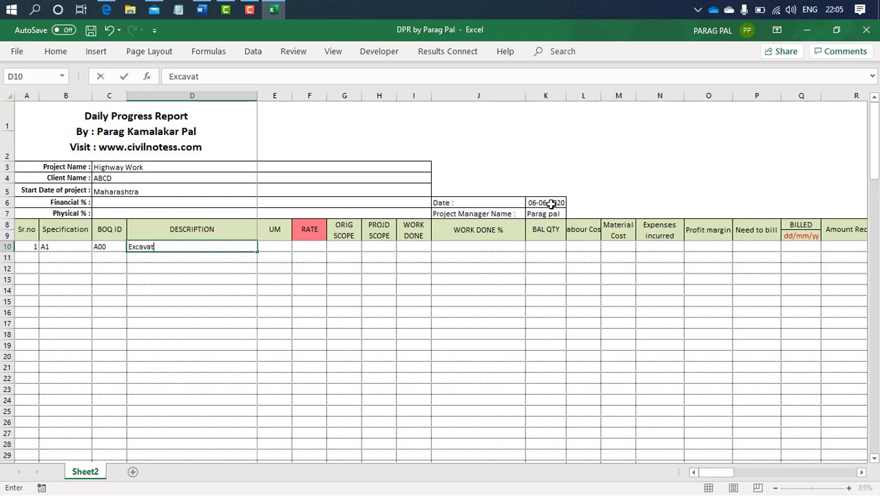
text(ion work)
text( 00)
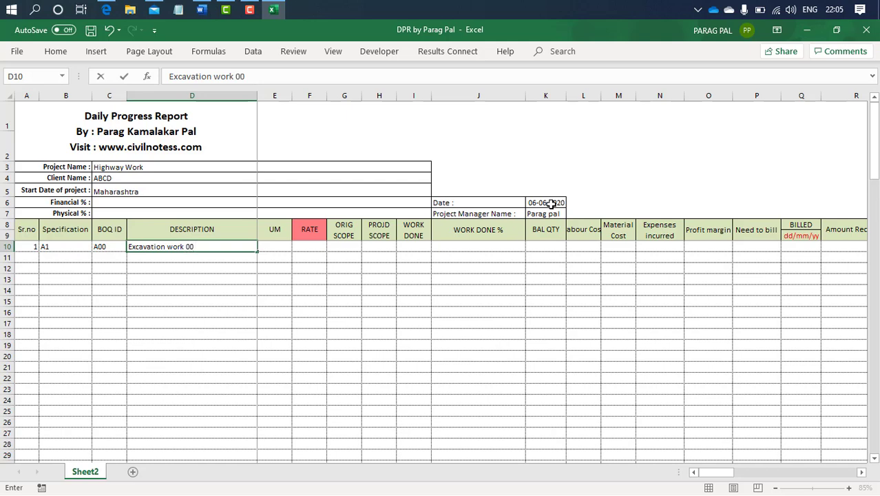
text( + )
text(1)
text( Km)
key(Tab)
key(Left)
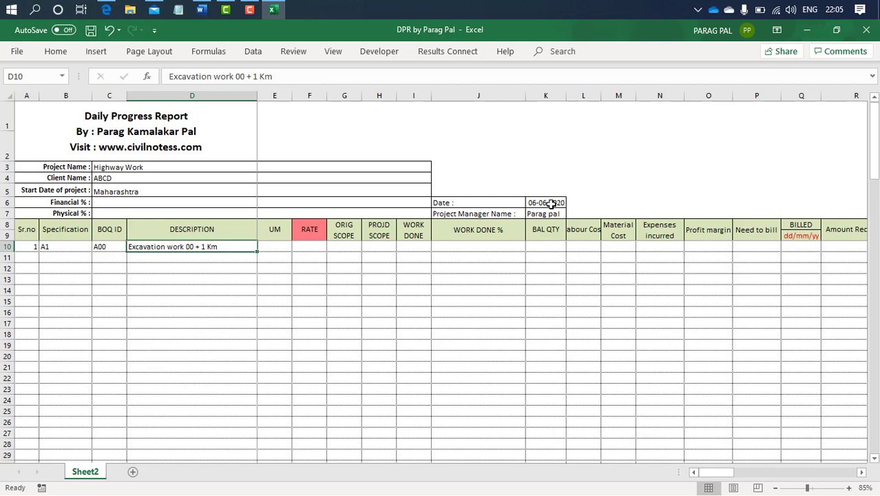
Enter the unit cum in the UM cell E10.
key(Right)
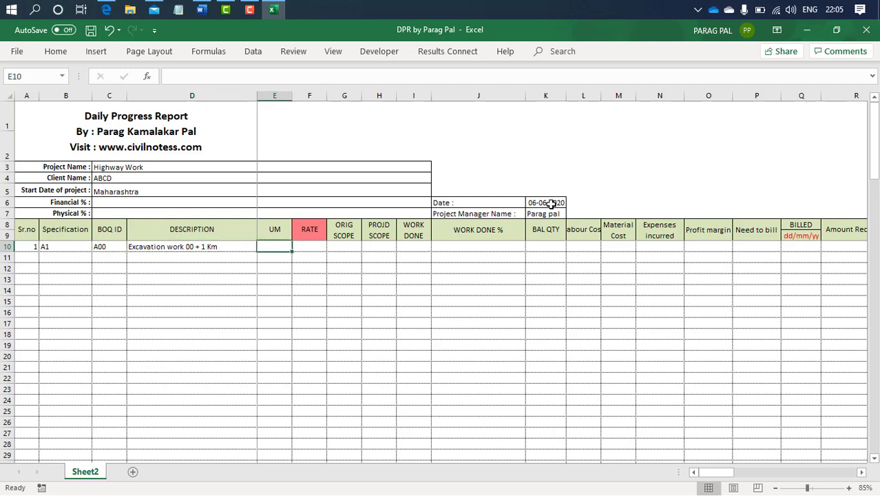
key(Right)
key(Left)
text(cum)
key(Tab)
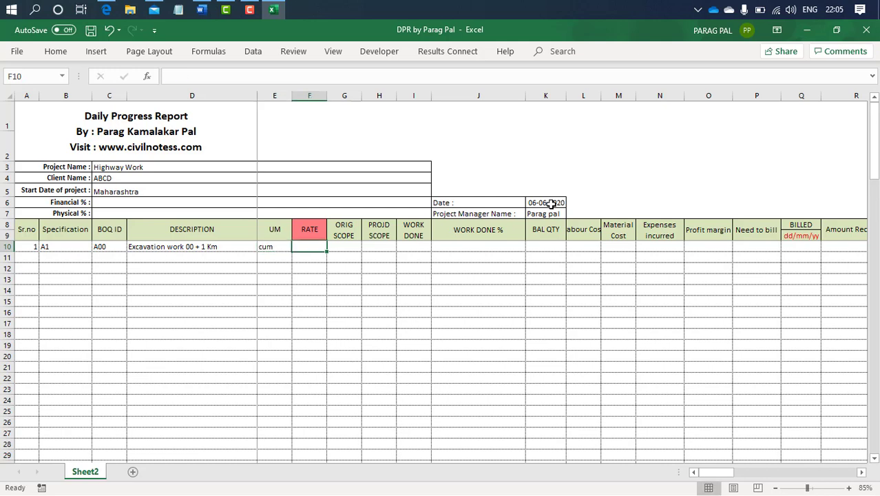
Enter the rate 600 in F10.
key(Right)
key(Left)
key(Right)
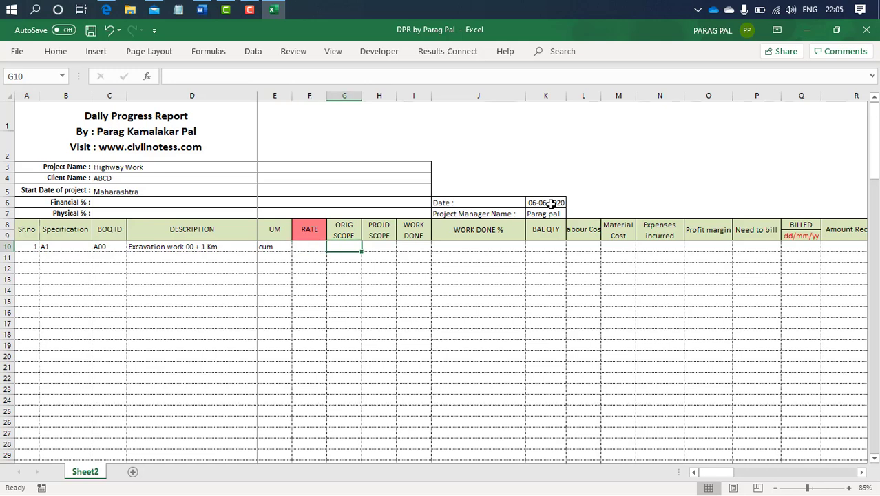
key(Left)
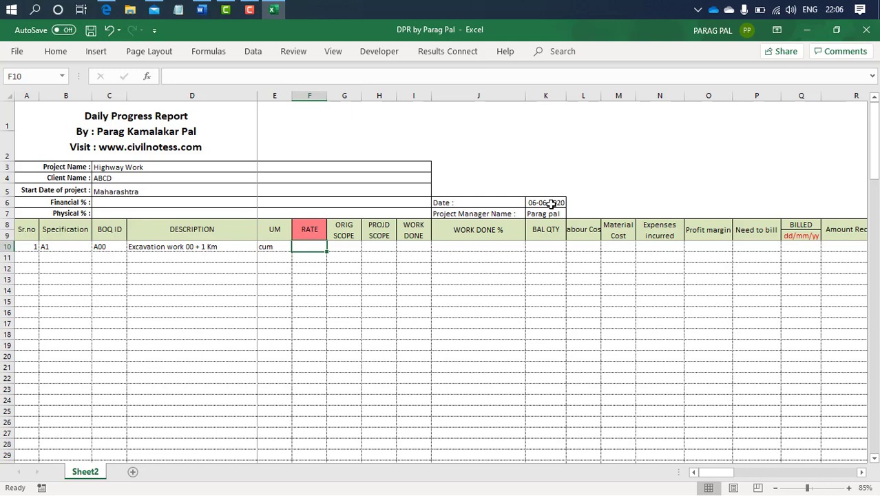
key(Right)
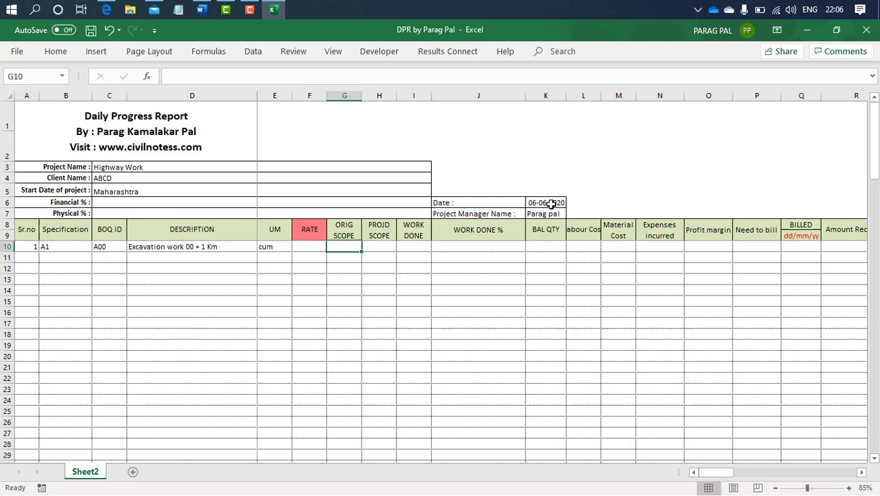
key(Left)
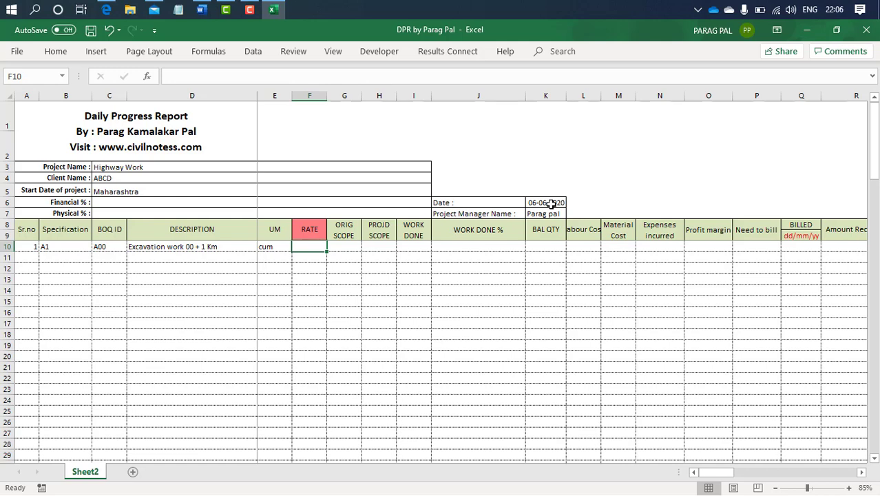
text(600)
key(Tab)
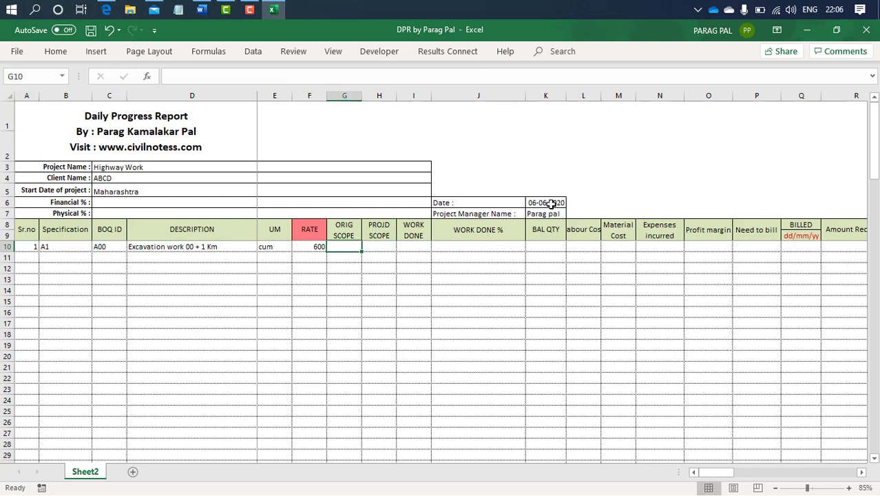
key(Left)
key(Left)
key(Left)
Enter the ORIG SCOPE formula =1*7.5*1.2 in G10, giving 9.
key(Right)
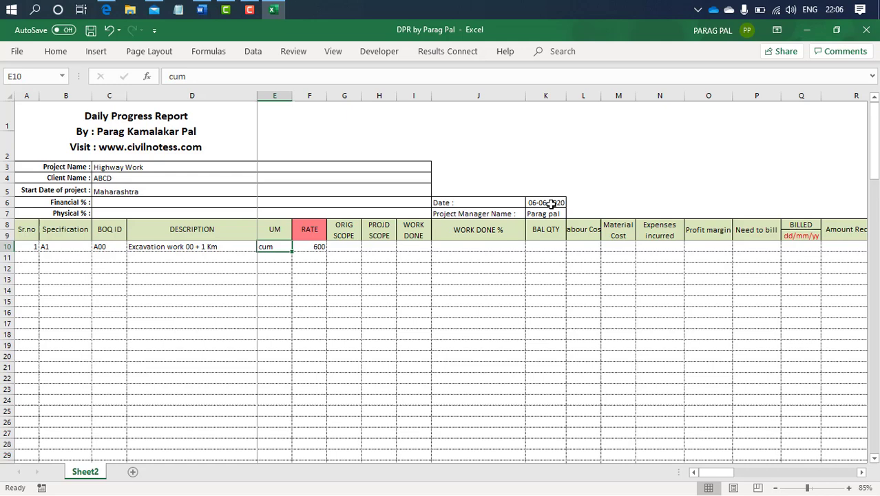
key(Right)
key(Right)
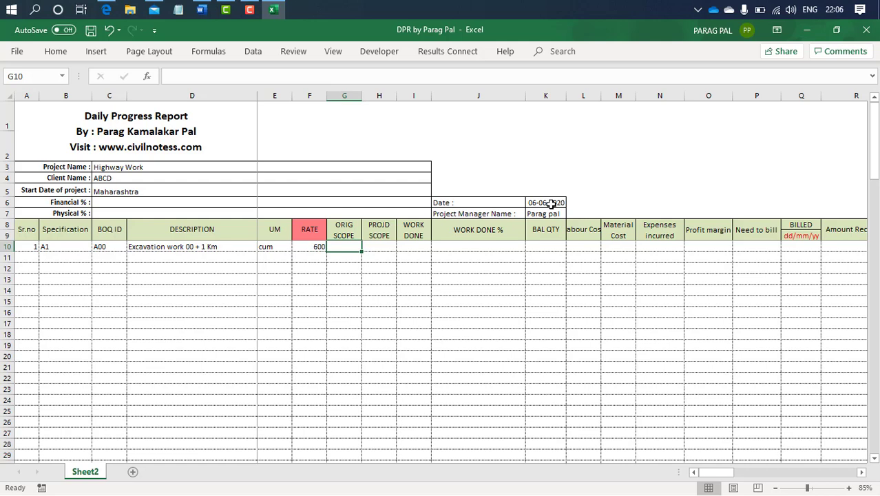
text(=)
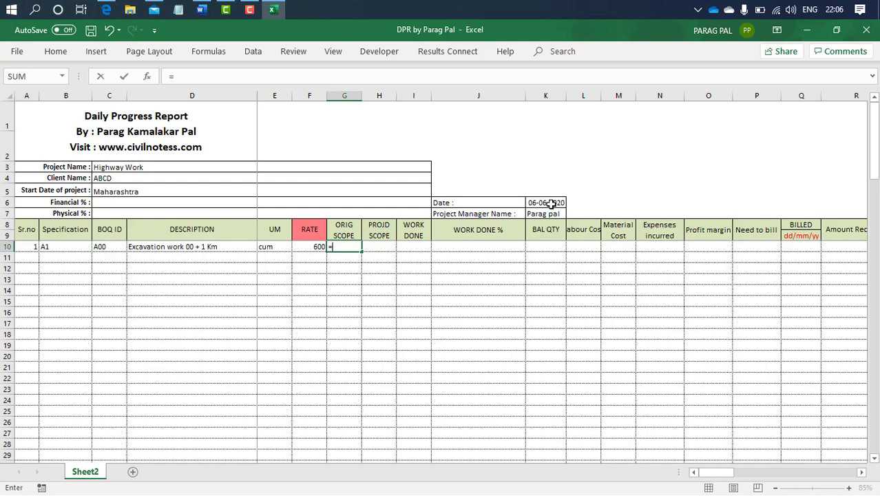
text(1)
text(*)
text(7)
text(.5*)
text(1)
text(.2)
key(Return)
key(Up)
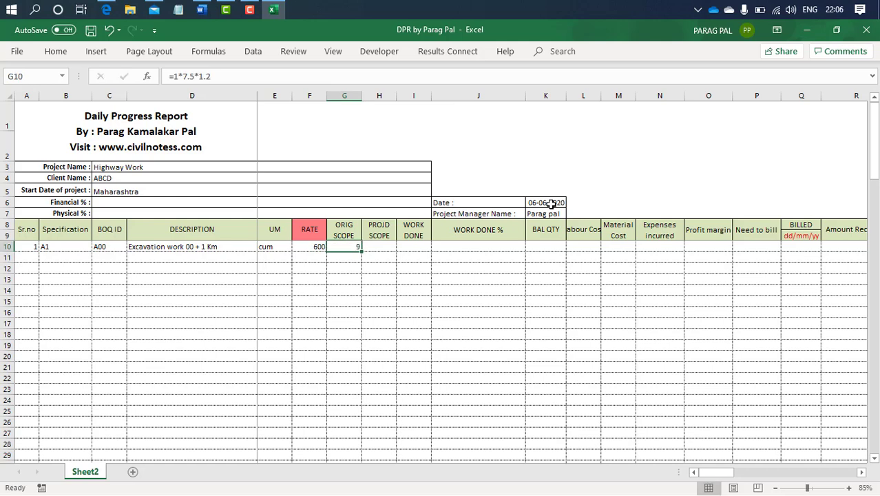
Enter 9 as PROJD SCOPE in H10 and compare it with G10.
key(Right)
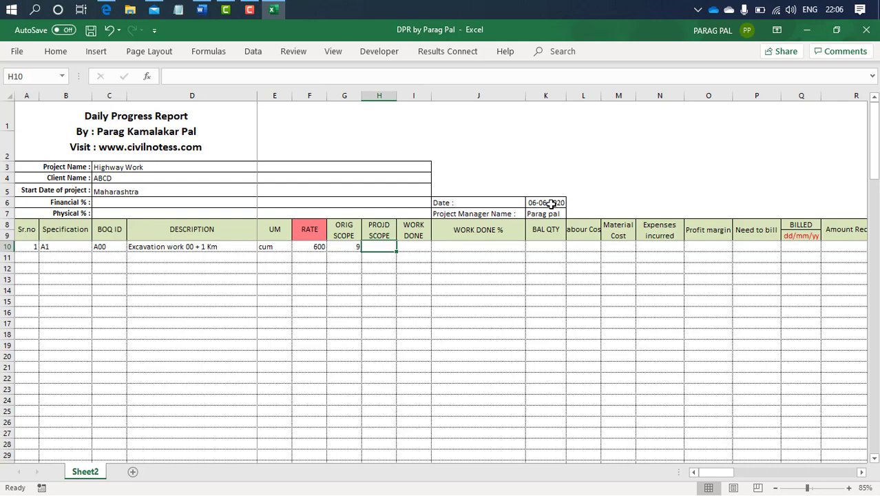
text(9)
key(Right)
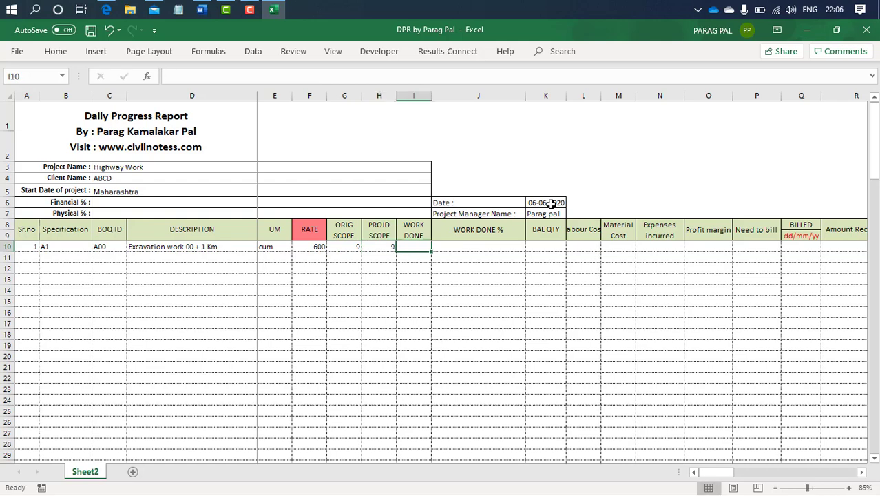
key(Left)
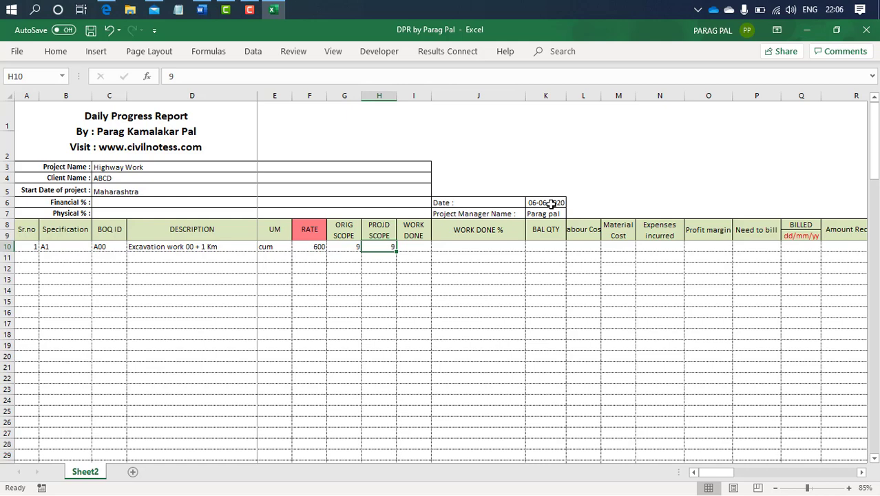
key(Left)
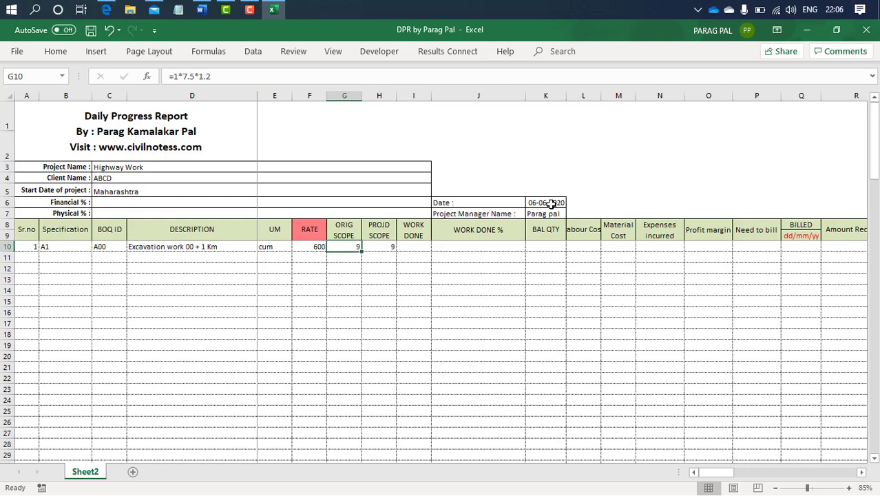
key(Right)
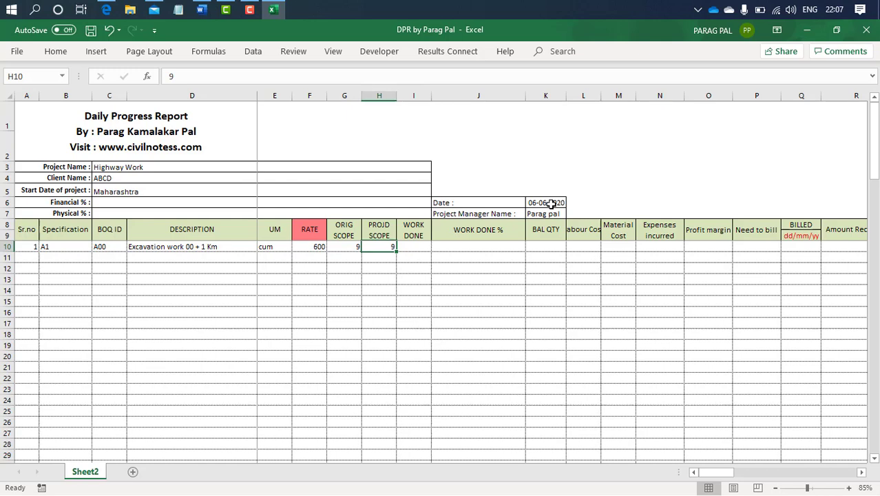
key(Left)
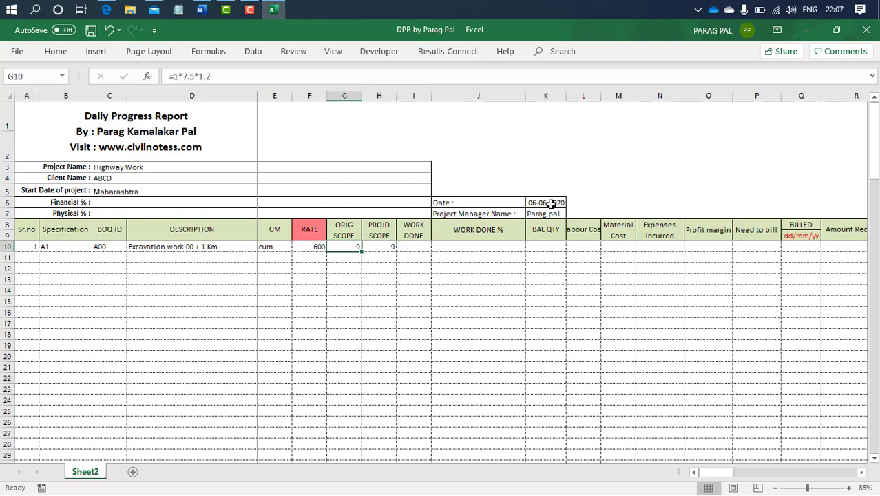
key(Right)
key(Right)
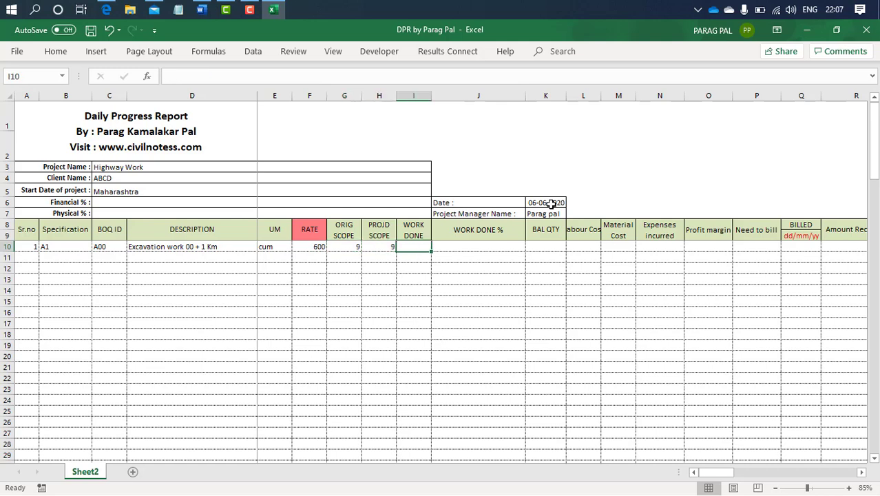
key(Right)
key(Left)
key(Right)
key(Right)
Check the report date in K6 and return to WORK DONE cell I10.
key(Up)
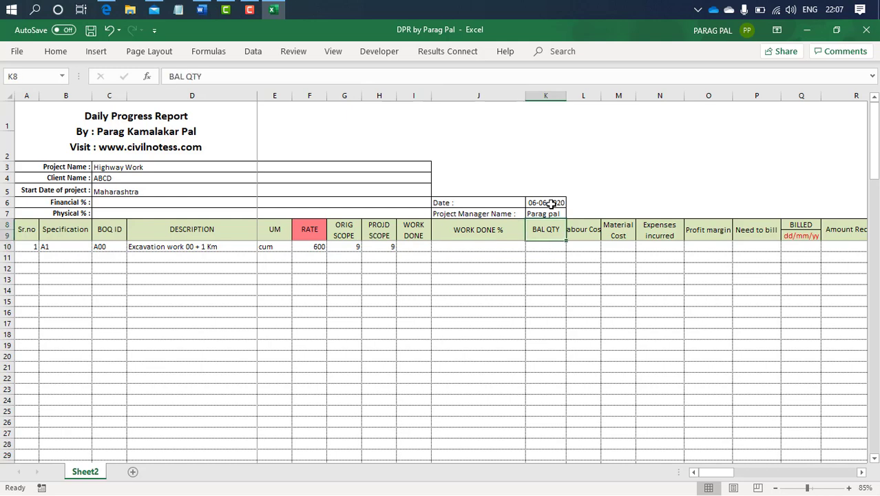
key(Up)
key(Up)
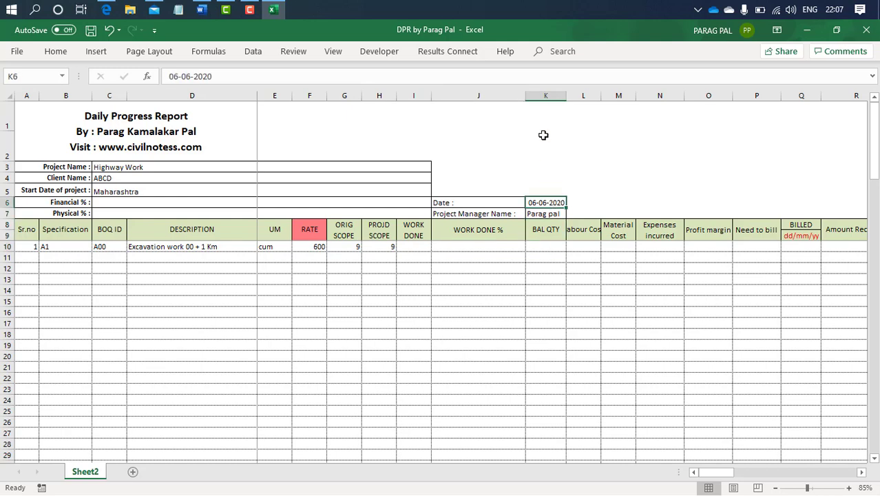
key(Down)
key(Down)
key(Down)
key(Left)
key(Left)
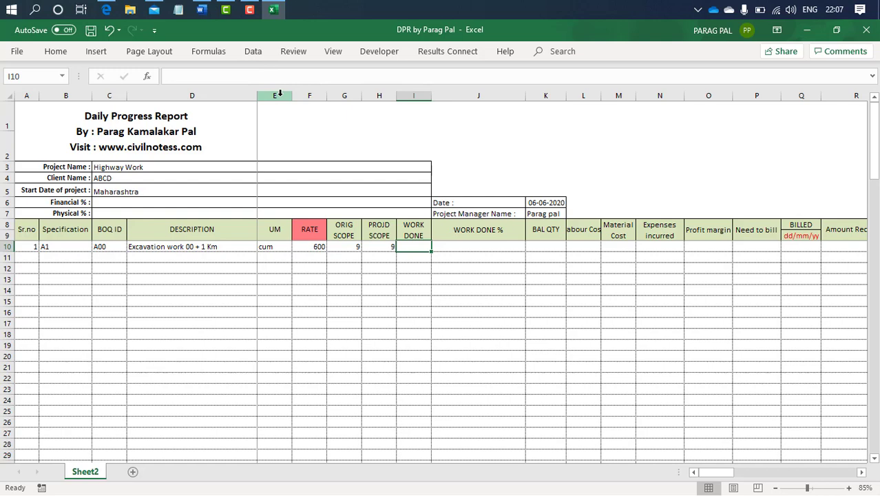
Rename the Sheet2 worksheet tab to 06-06-20.
click(462, 265)
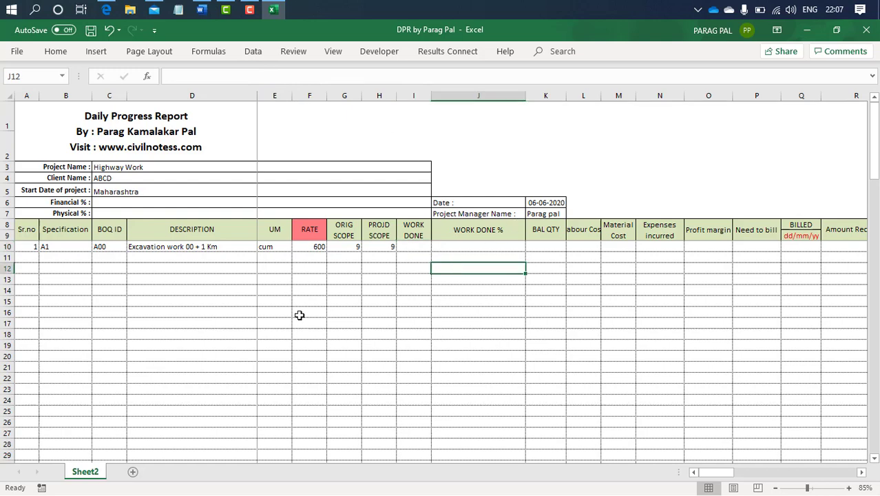
double_click(88, 474)
text(06)
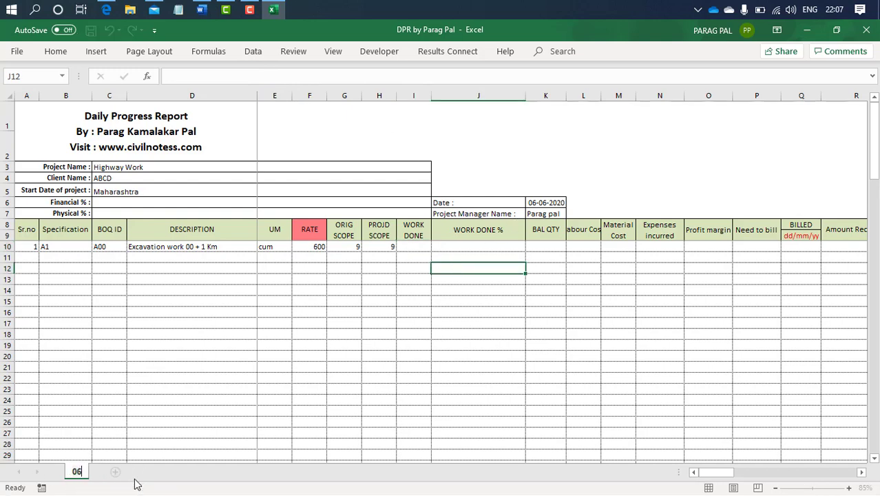
text(-06-)
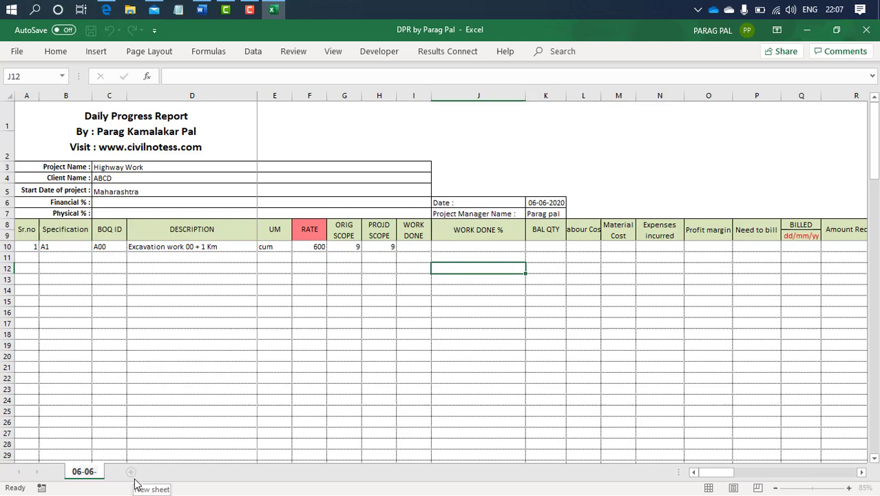
text(20)
click(207, 407)
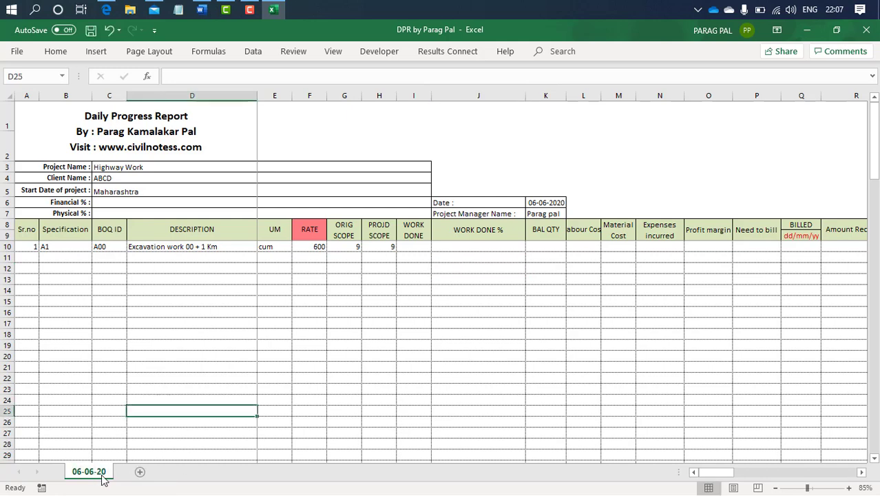
Enter 3 as the work done in I10.
click(412, 234)
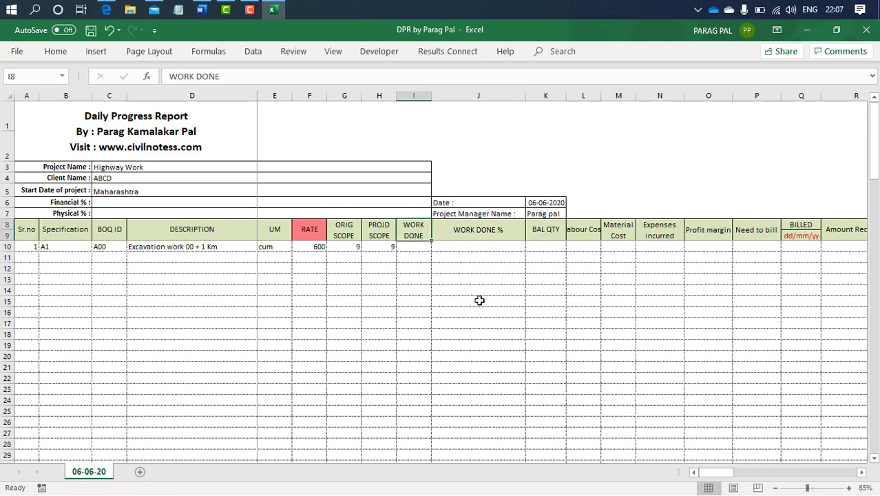
key(Down)
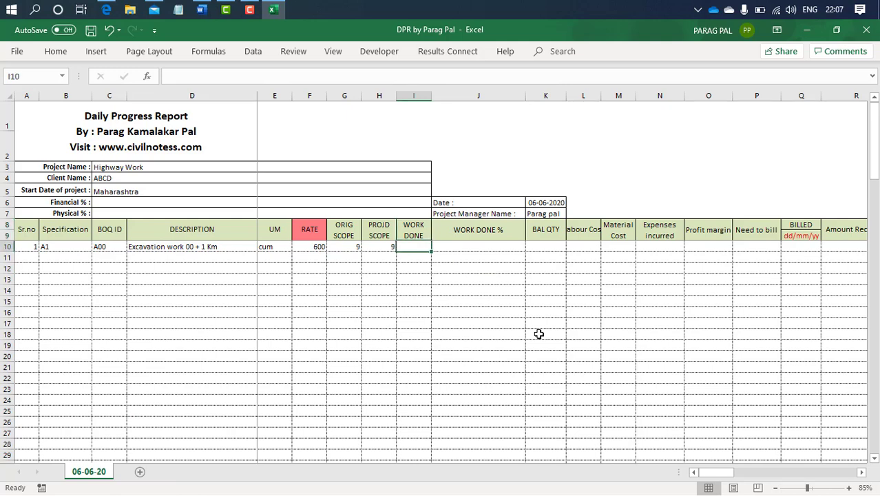
text(3)
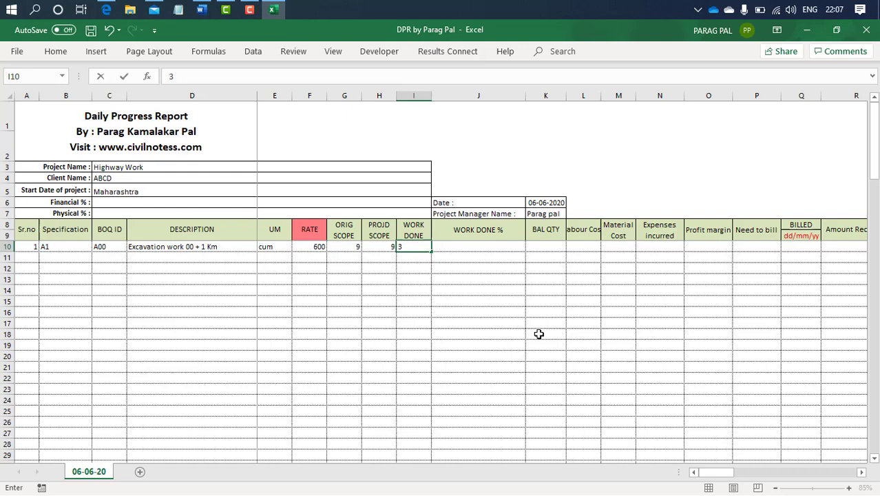
key(Tab)
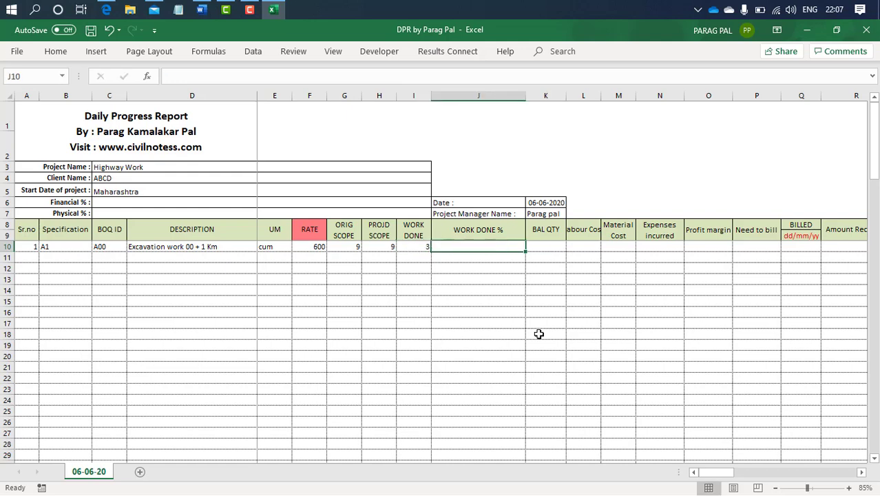
Enter the WORK DONE % formula =I10/G10 in J10.
key(Right)
key(Left)
text(=)
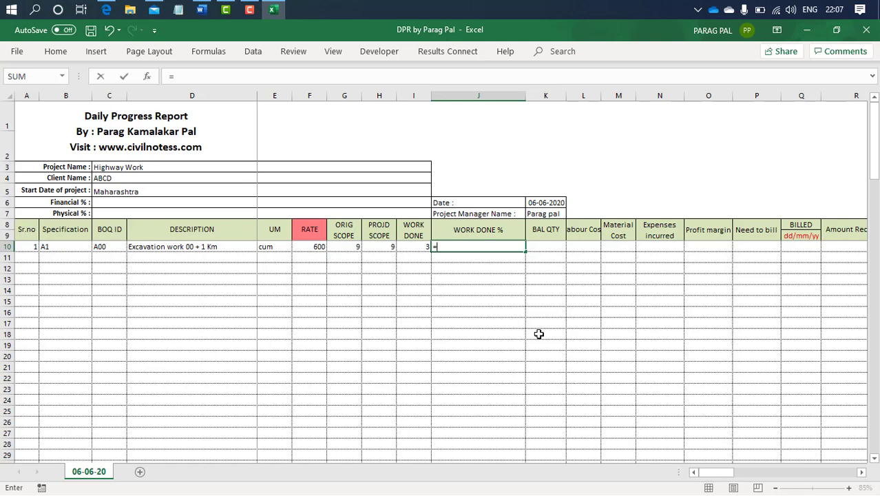
key(Left)
text(/)
key(Left)
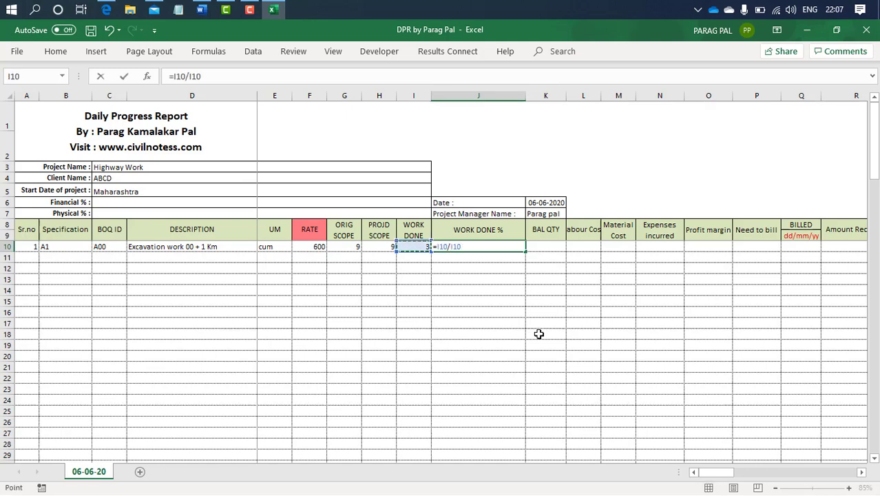
key(Left)
key(Return)
key(Up)
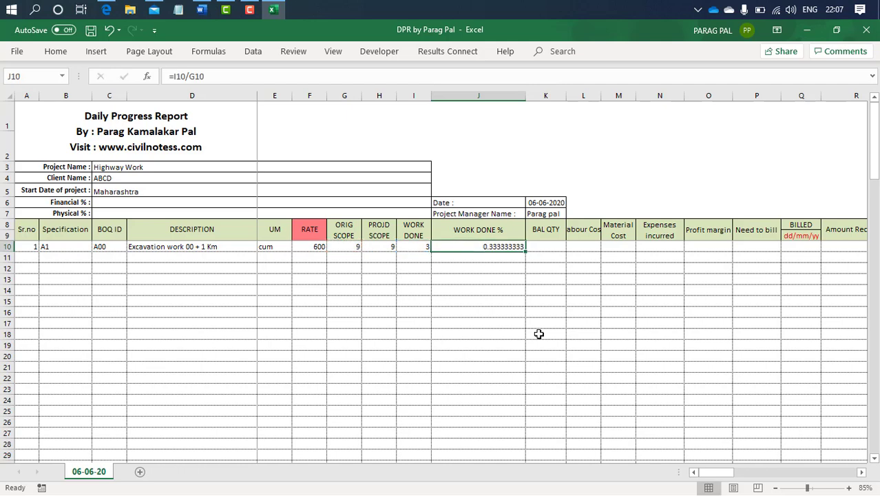
Format J10 as a centred percentage showing 33%.
click(55, 51)
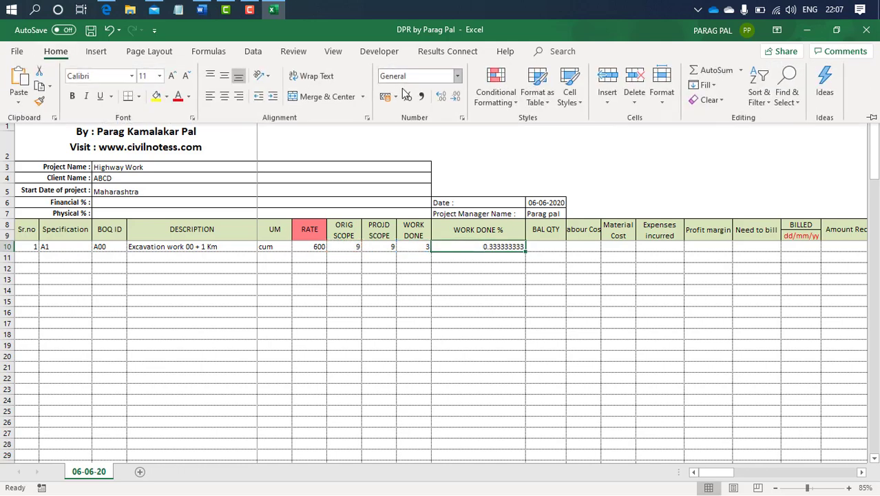
click(407, 98)
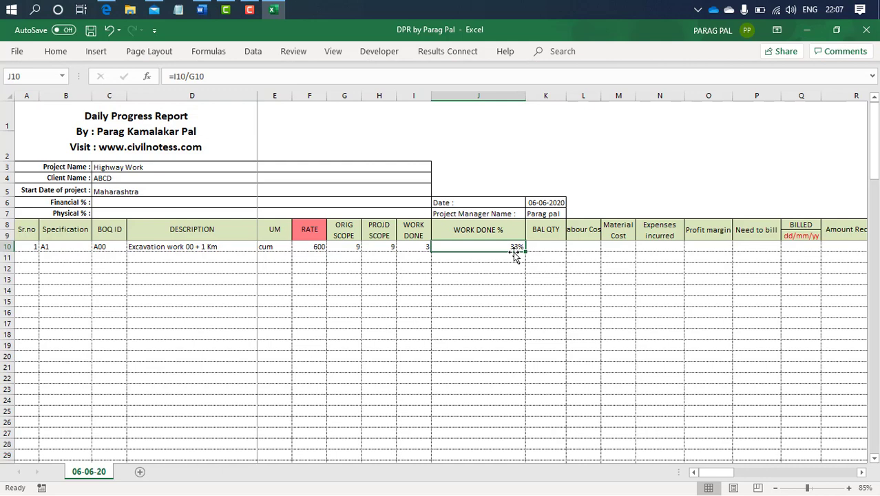
click(55, 51)
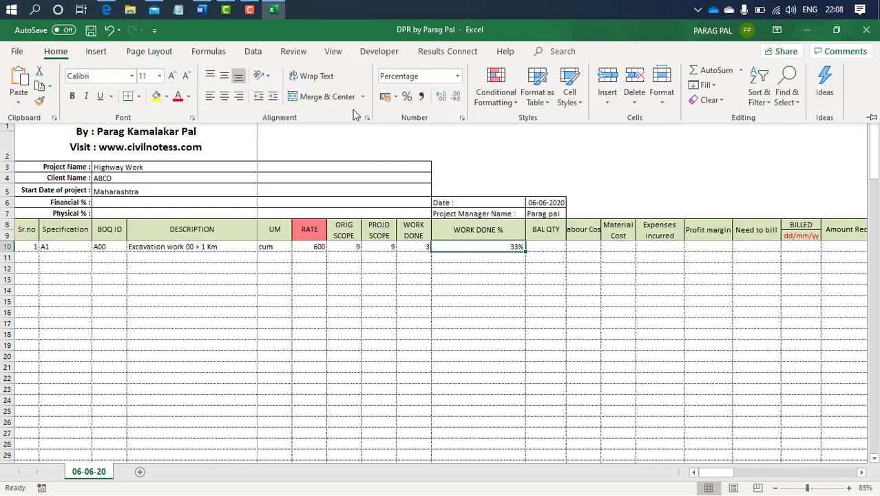
click(224, 95)
click(477, 268)
click(544, 248)
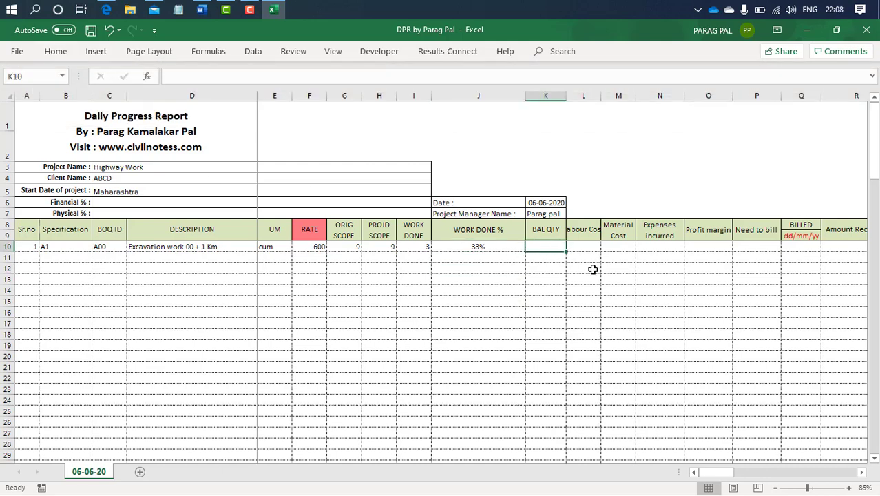
Enter the BAL QTY formula =G10-I10 in K10, giving 6.
text(=)
key(Left)
key(Left)
key(Left)
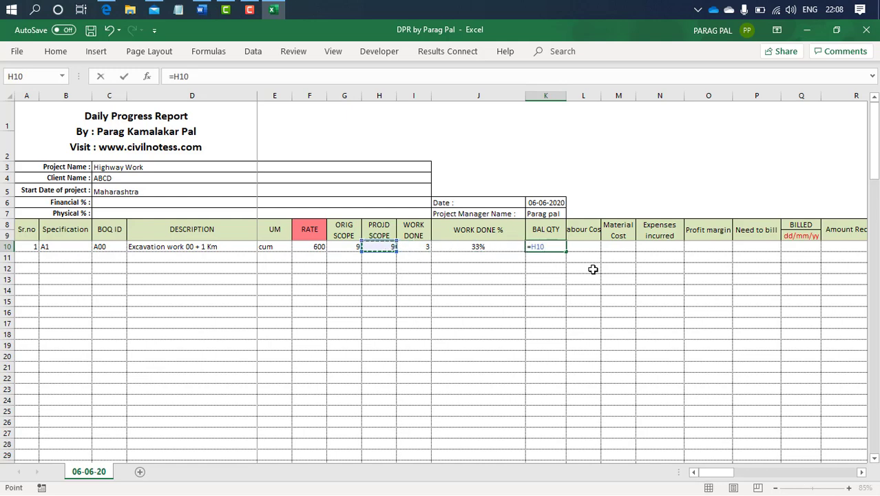
key(Left)
text(-)
key(Left)
key(Left)
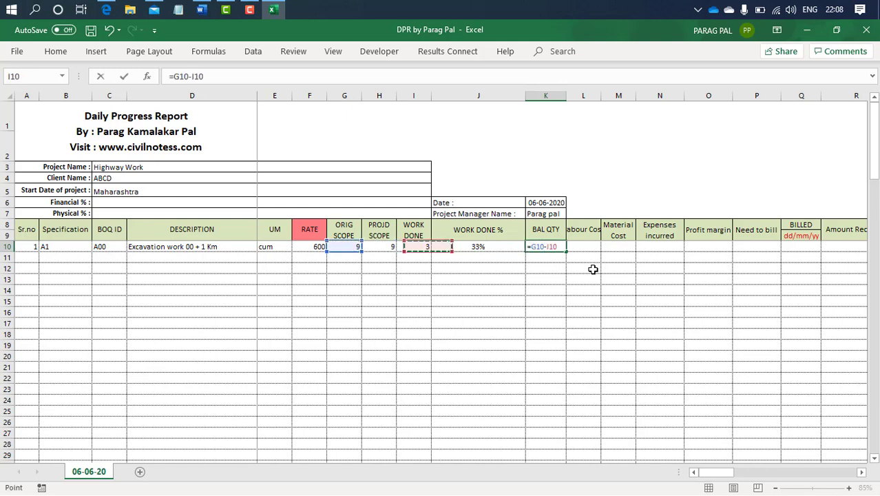
key(Left)
key(Right)
key(Return)
key(Up)
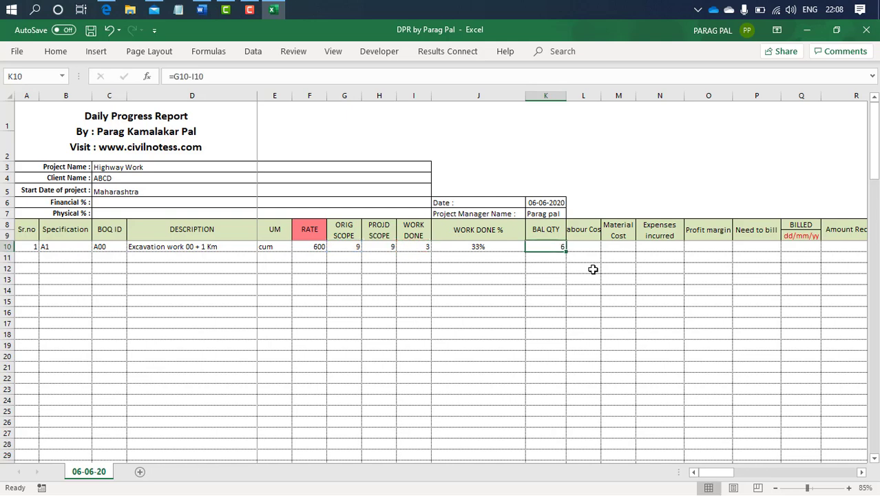
Enter 500 as the labour cost in L10 and review the row.
key(Right)
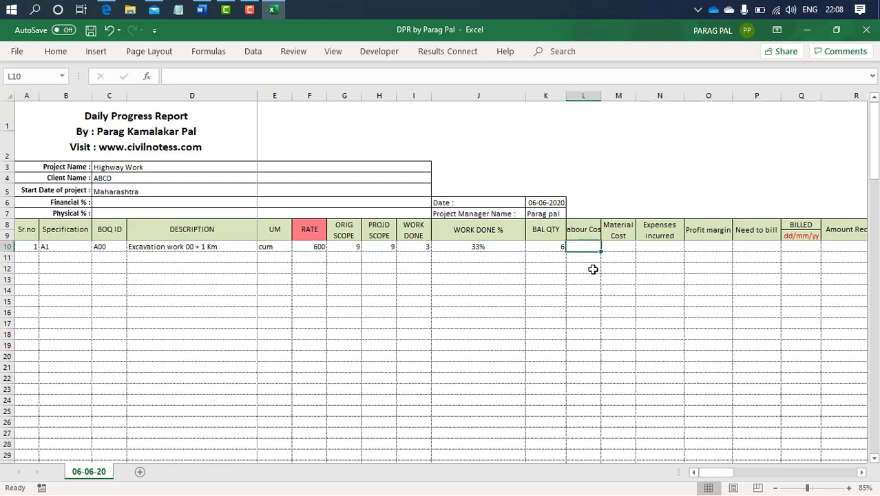
text(500)
key(Tab)
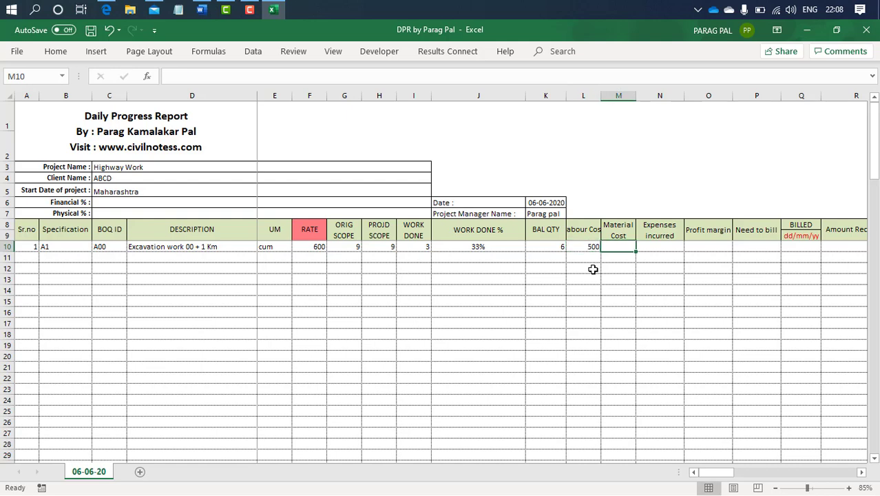
key(Left)
key(Left)
key(Left)
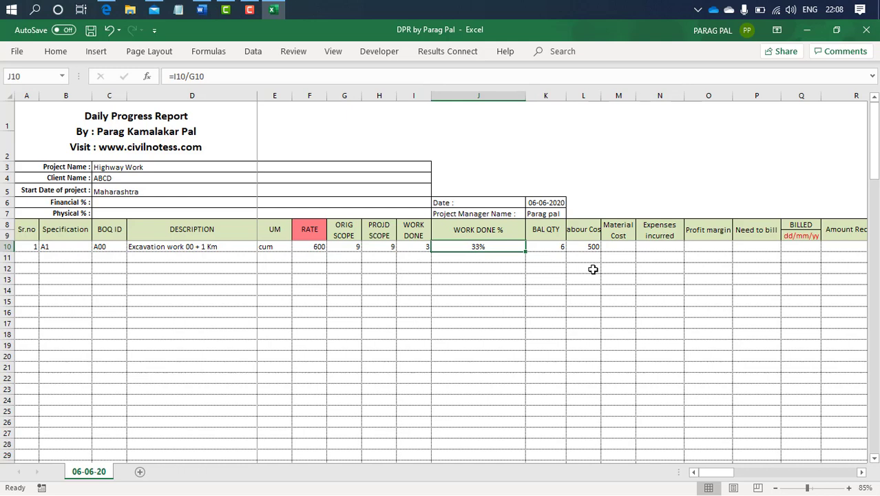
key(Right)
key(Right)
key(Right)
key(Right)
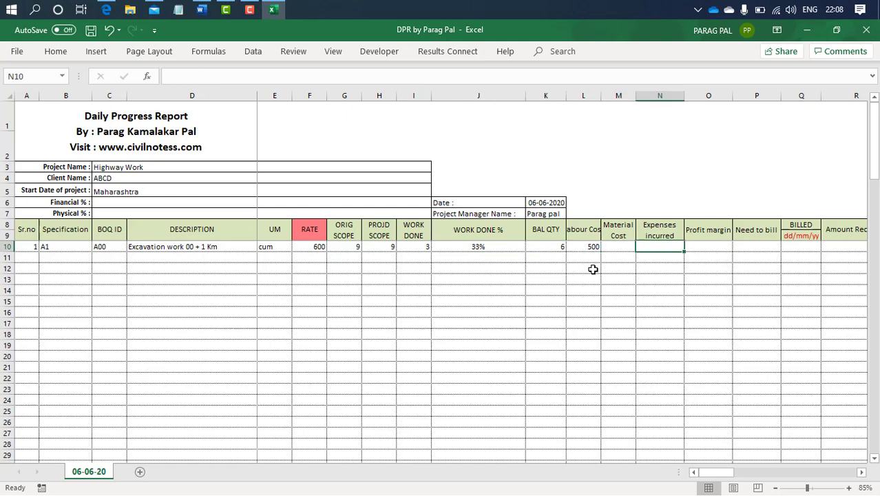
key(Left)
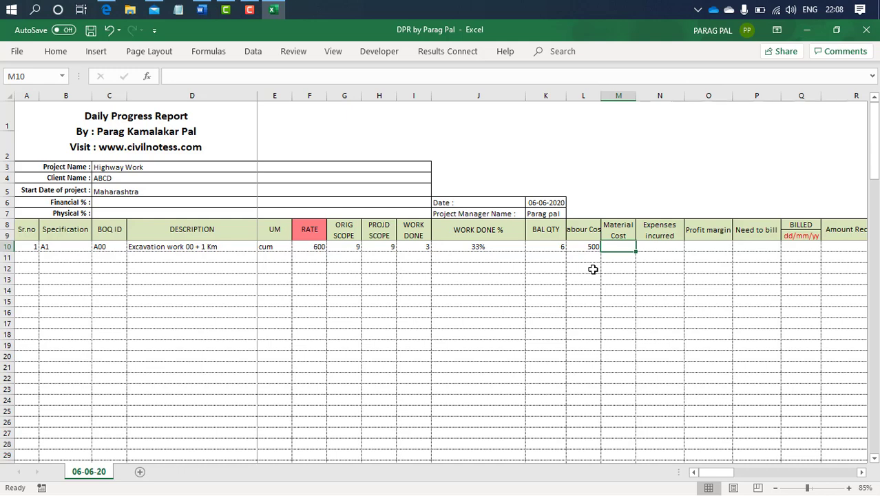
key(Right)
key(Left)
Insert a new column before Expenses incurred headed 'Machineries'.
click(659, 96)
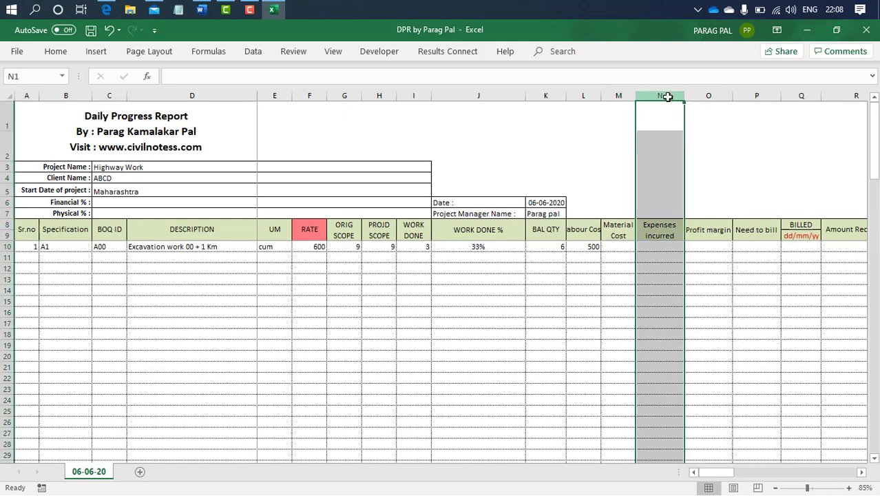
right_click(650, 210)
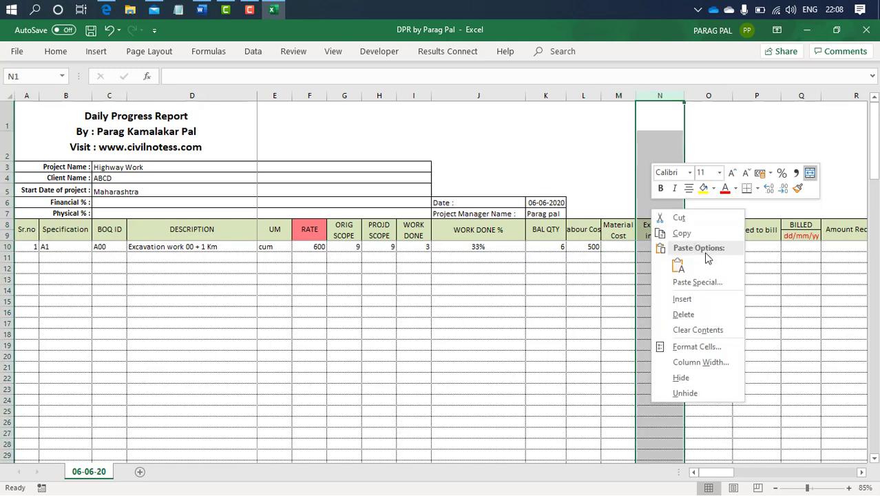
click(682, 298)
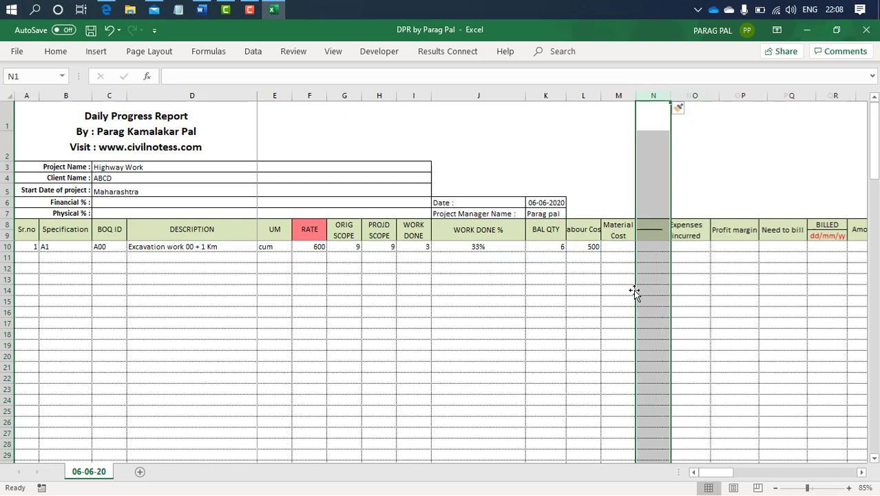
click(619, 238)
drag(634, 240, 650, 235)
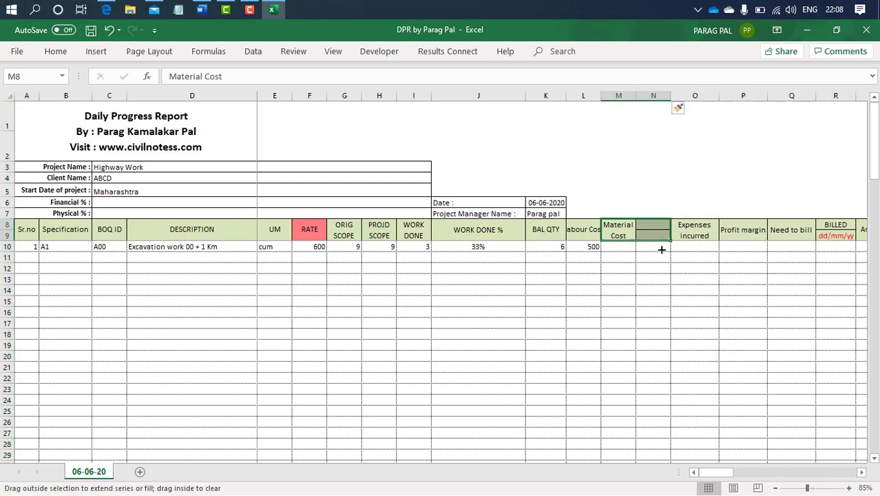
click(651, 234)
drag(274, 77, 137, 75)
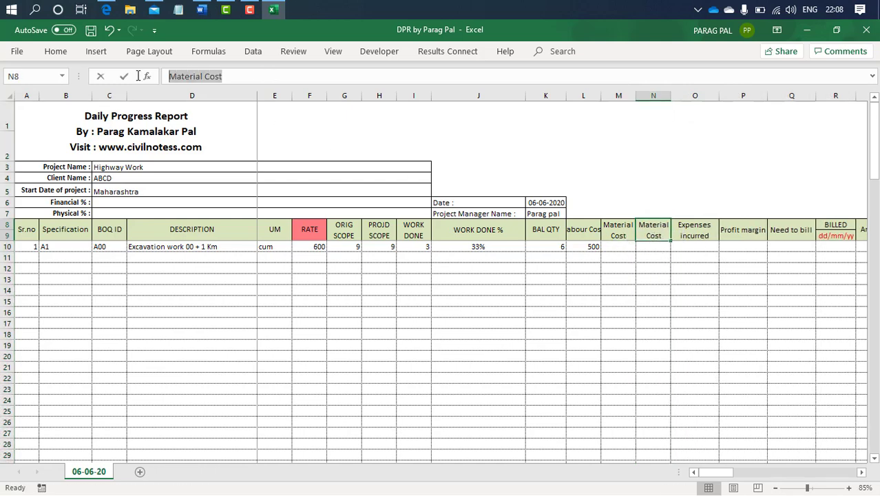
text(M)
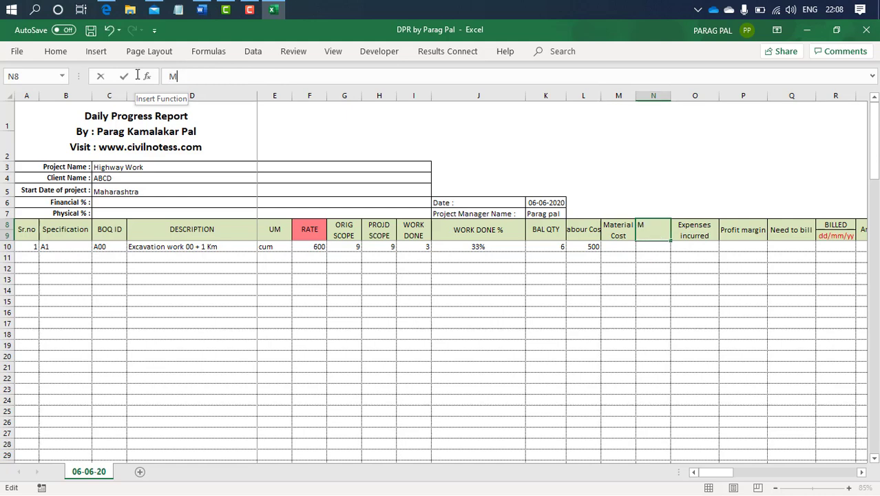
text(achiner)
text(ies)
key(Return)
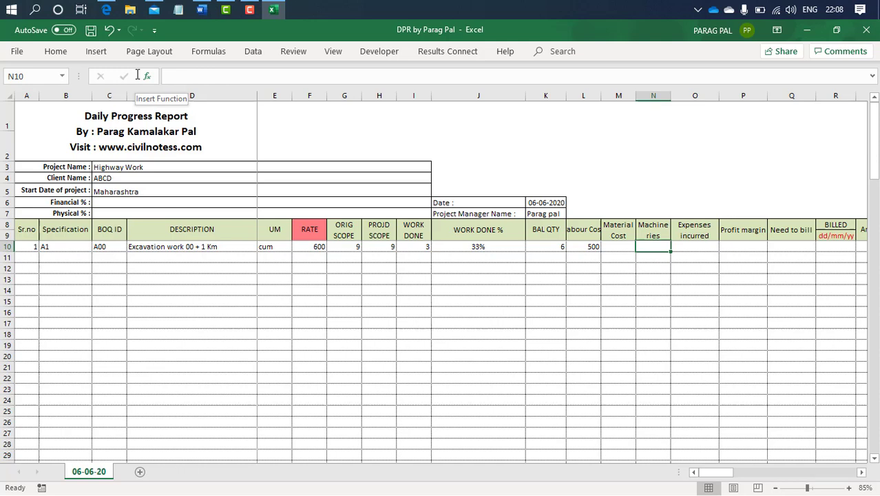
Widen the Machineries column and enter 1200 in N10.
drag(670, 102, 687, 101)
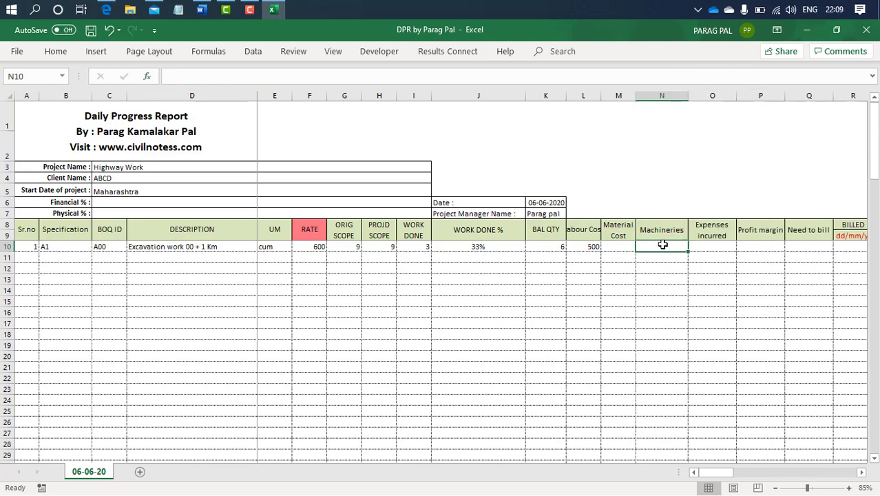
text(100)
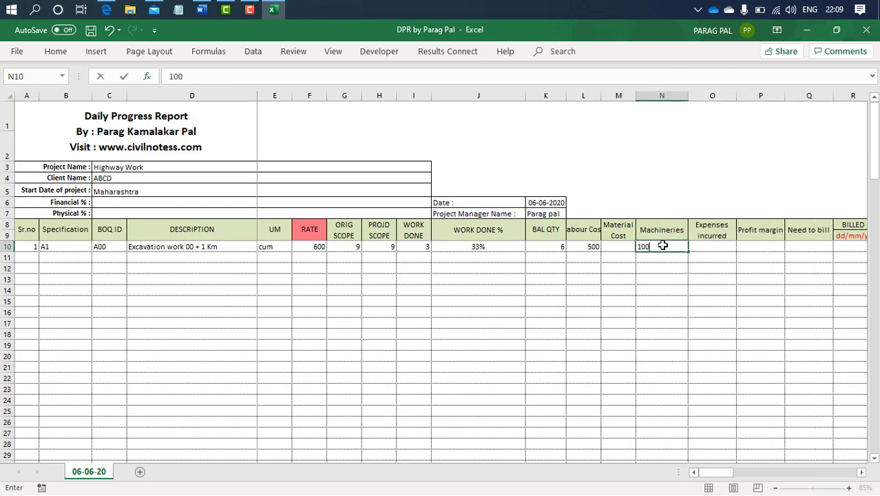
key(BackSpace)
key(BackSpace)
text(200)
key(Tab)
Enter =L10+M10+N10 in O10 so Expenses incurred totals 1700.
text(=)
key(Left)
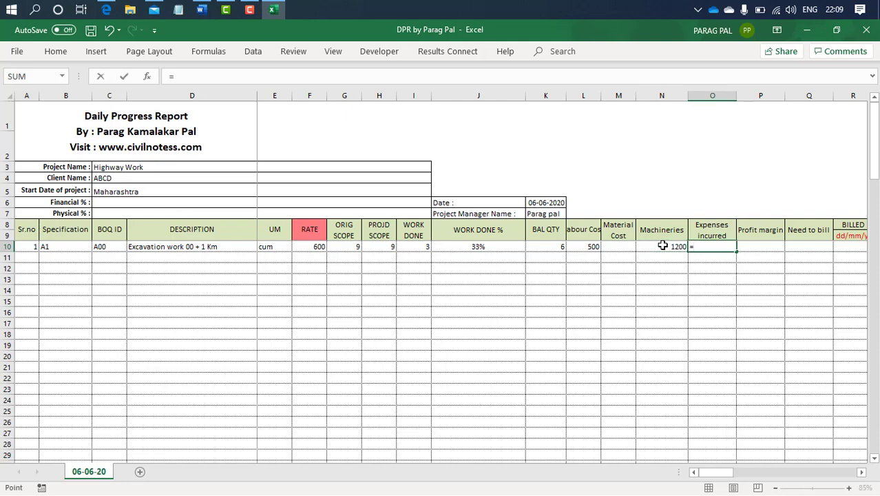
key(Left)
key(Left)
text(+)
key(Left)
key(Left)
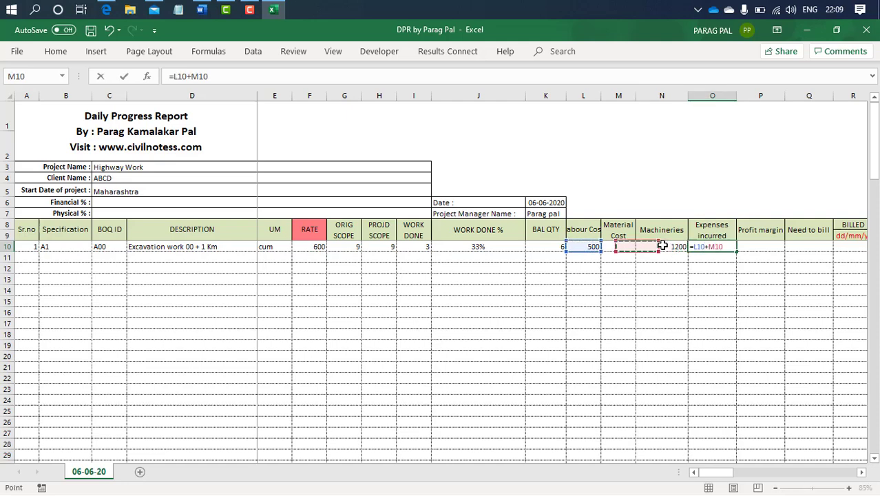
text(+)
key(Left)
key(ctrl+Return)
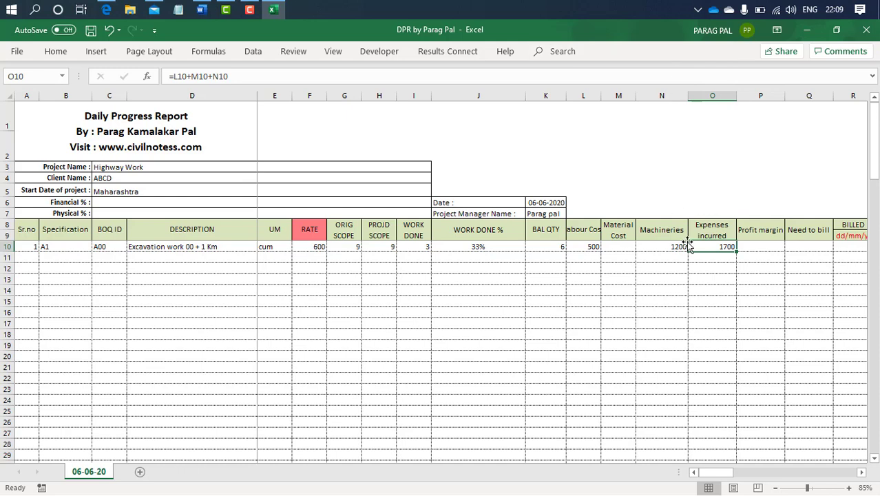
Enter a 20% profit margin in cell P10 of the first item row.
click(751, 249)
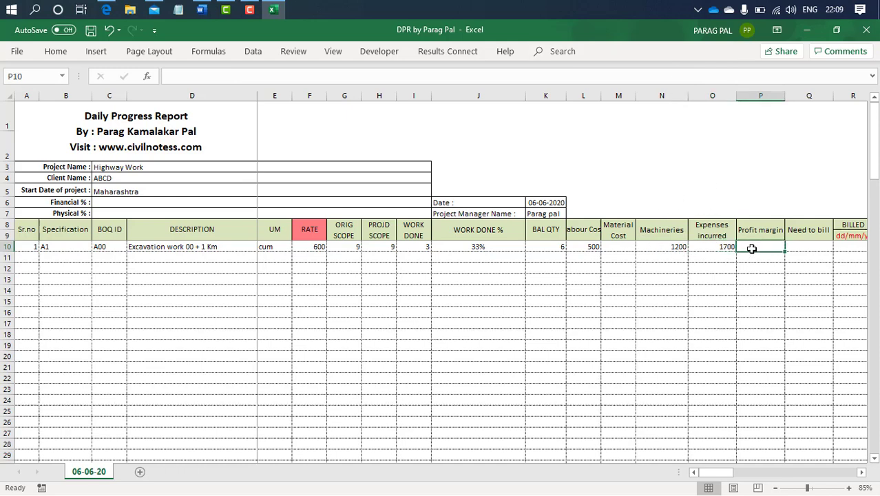
key(Left)
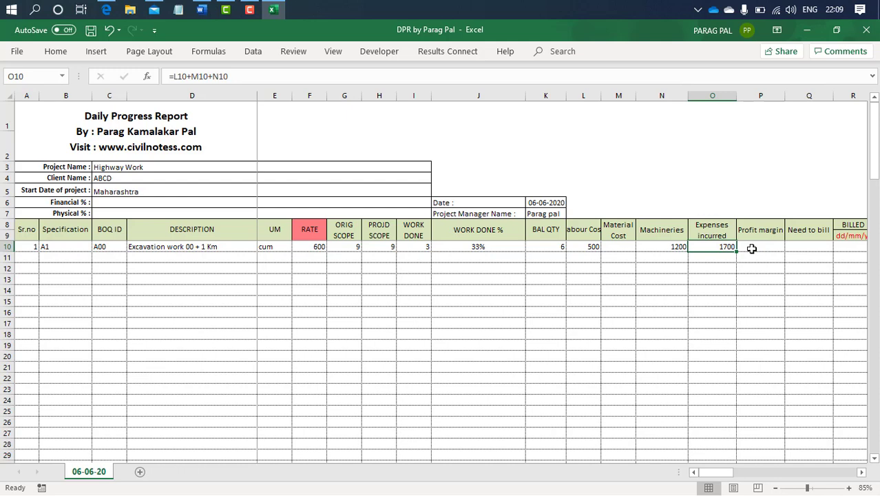
key(Right)
key(Right)
key(Right)
key(Left)
key(Left)
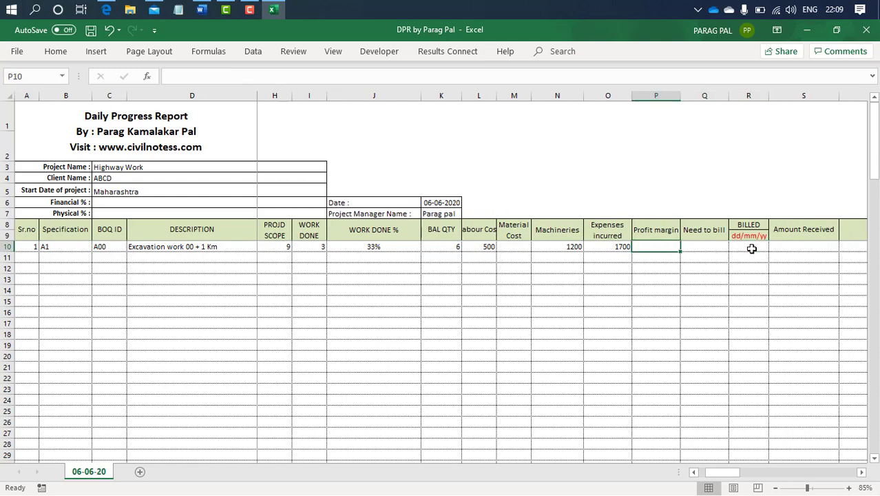
text(20)
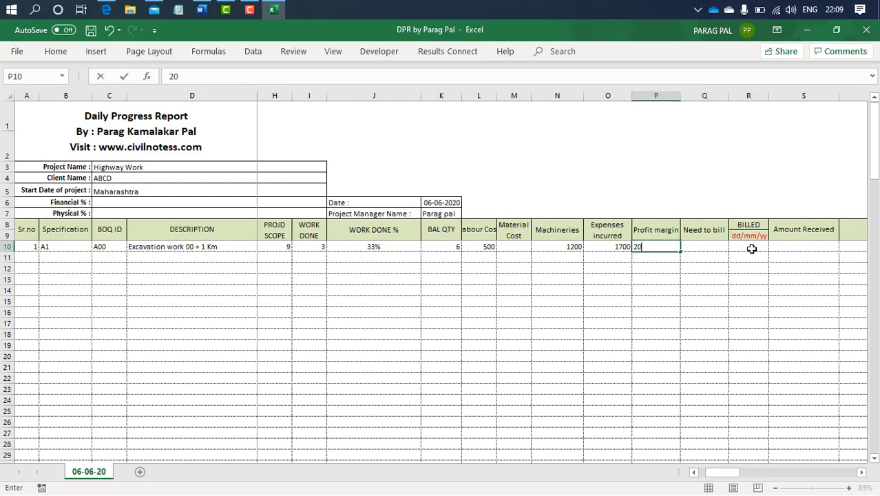
text(%)
key(Return)
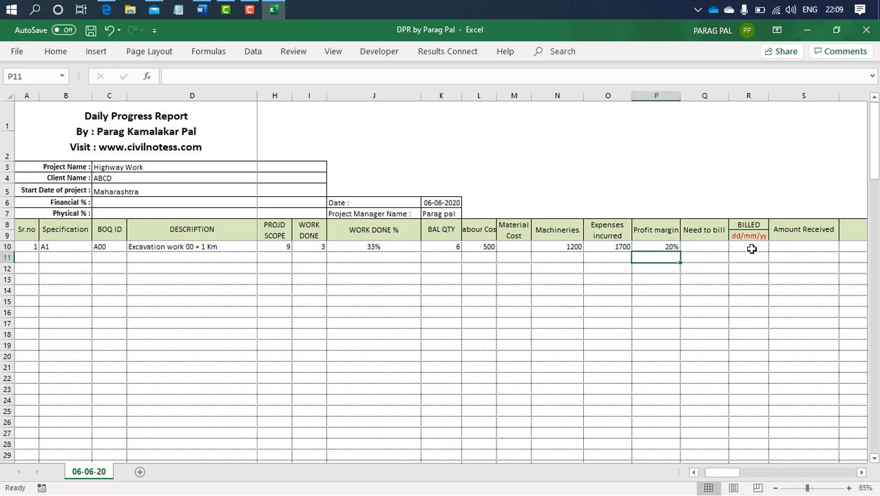
key(Up)
key(Right)
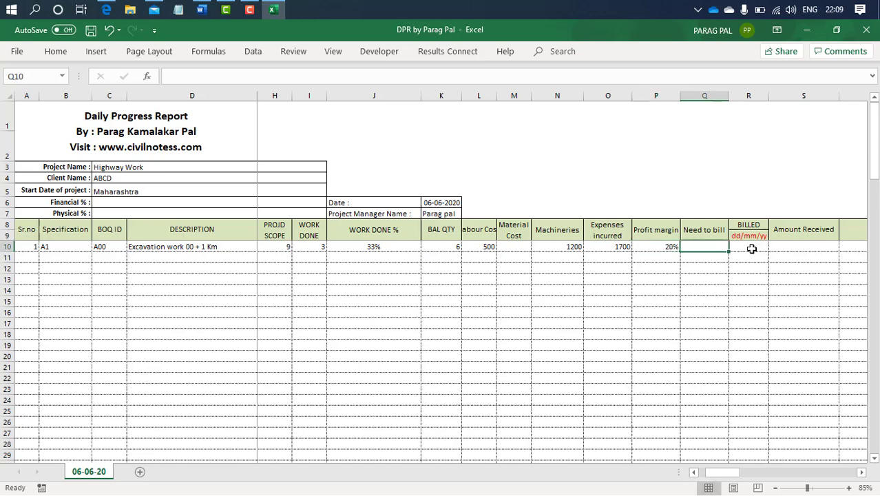
Try need-to-bill formulas in Q10 dividing expenses O10, such as =O10/0.8.
text(=)
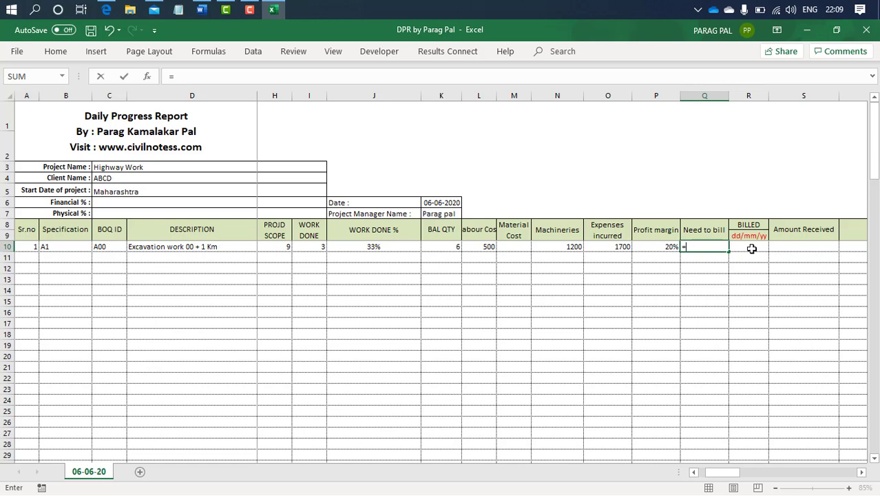
key(Left)
key(Left)
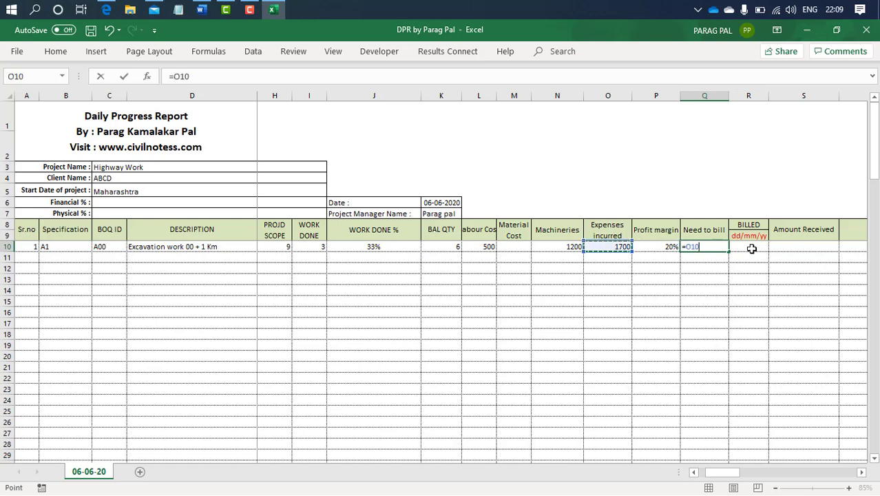
text(/)
text(0.8)
key(Return)
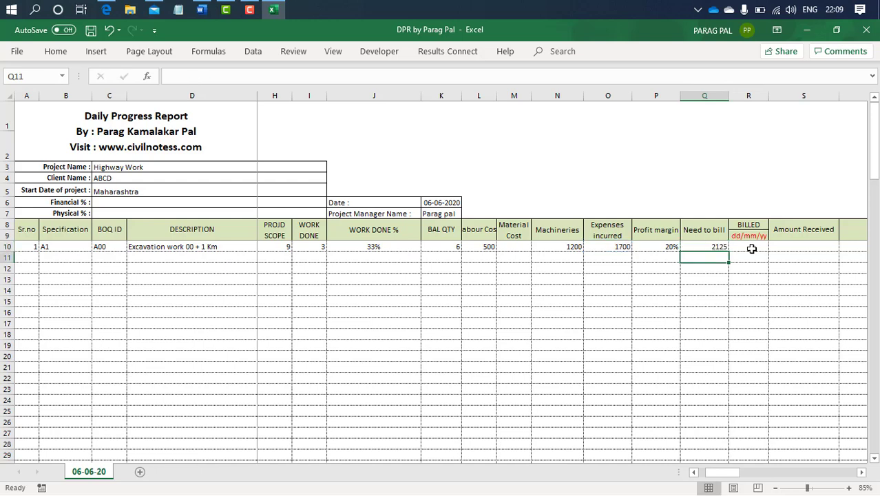
key(Up)
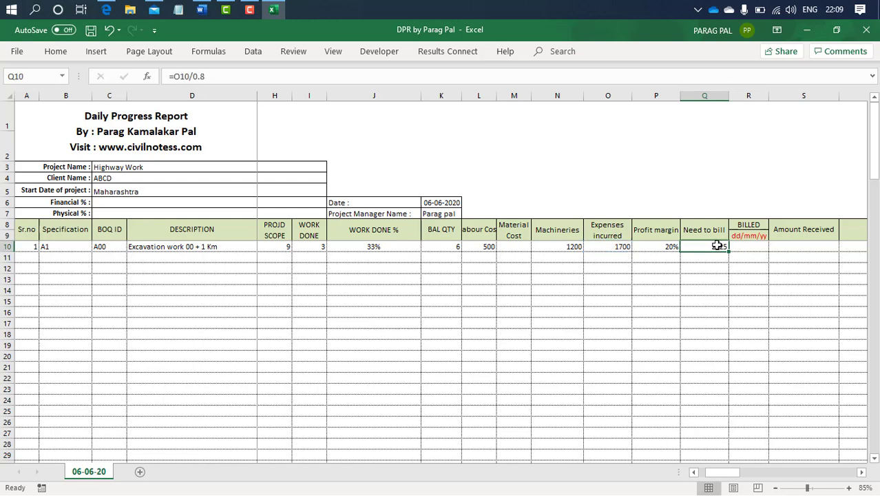
text(=)
key(Left)
key(Left)
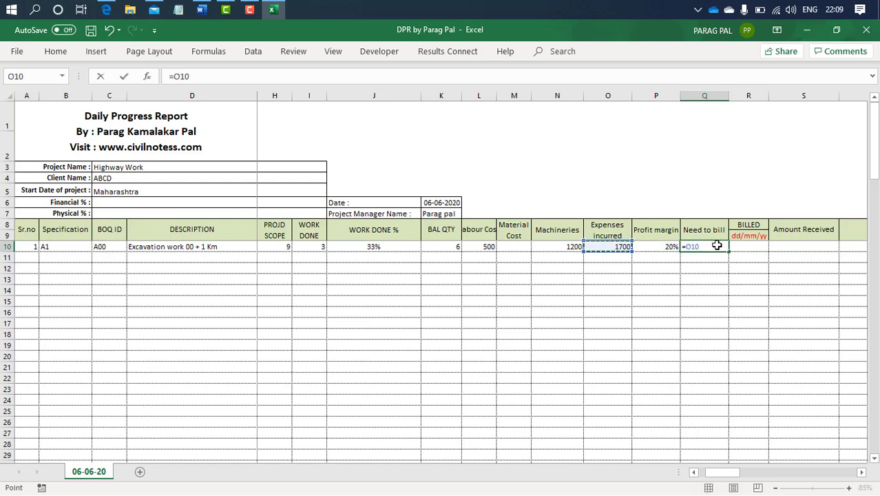
text(/)
text(()
key(Left)
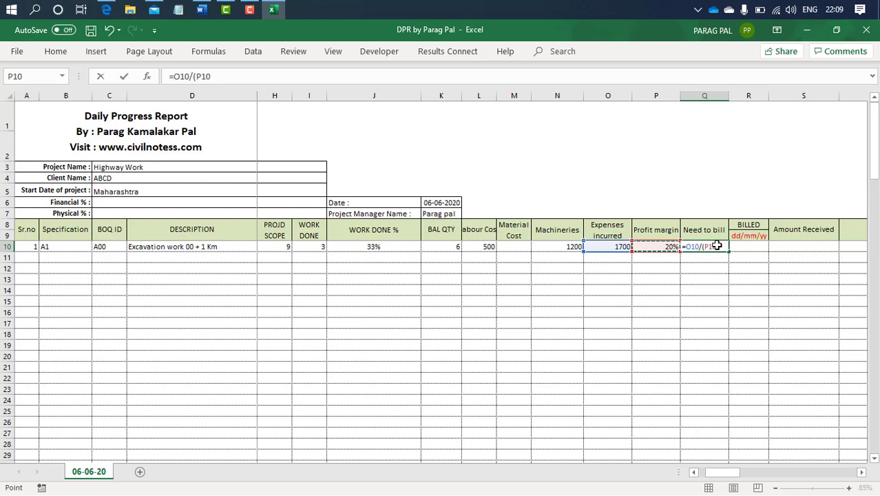
key(Tab)
Rewrite Q10 as =O10+(O10*P10) so Need to bill shows 2040.
click(716, 246)
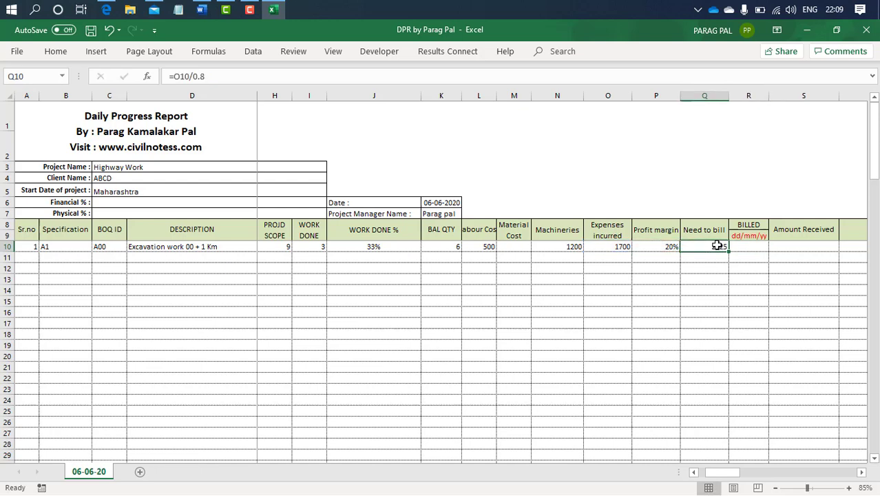
text(=)
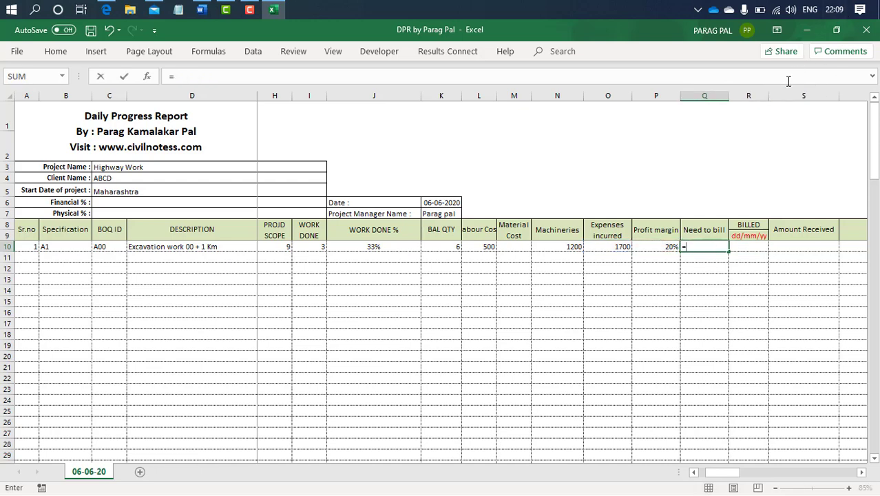
key(Left)
key(Left)
text(+)
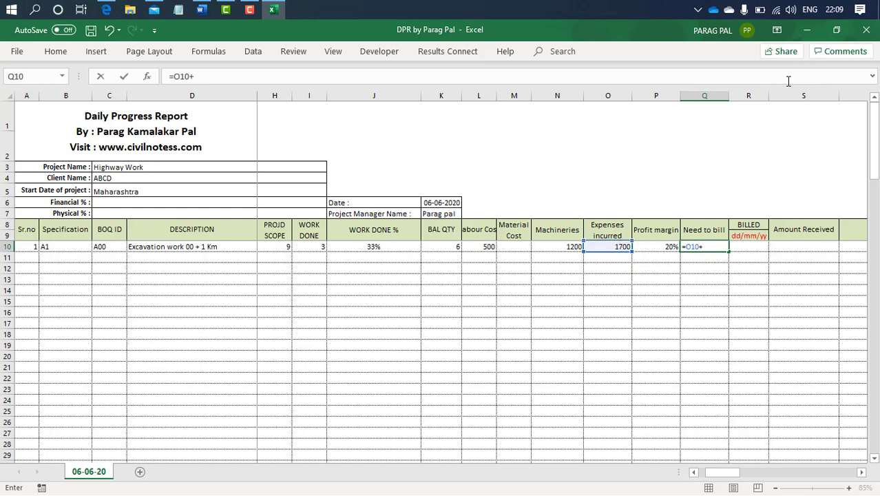
text(()
key(Left)
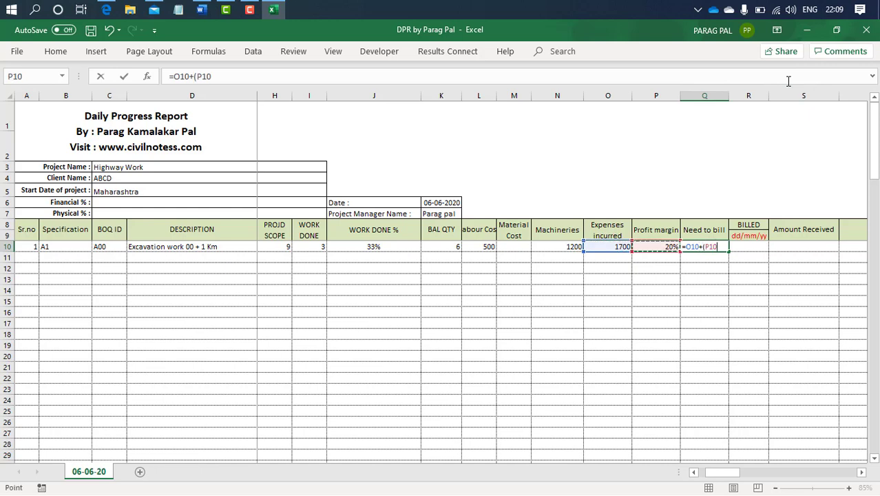
key(Left)
text(*)
key(Right)
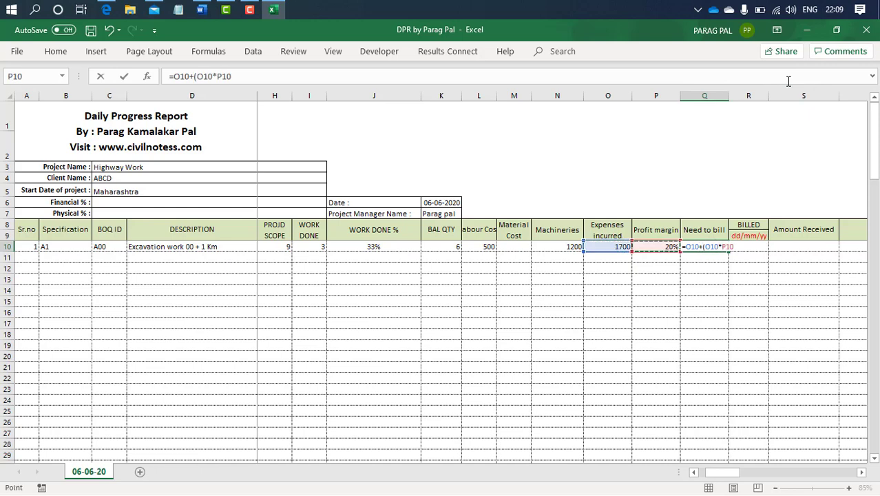
text())
key(Return)
key(Up)
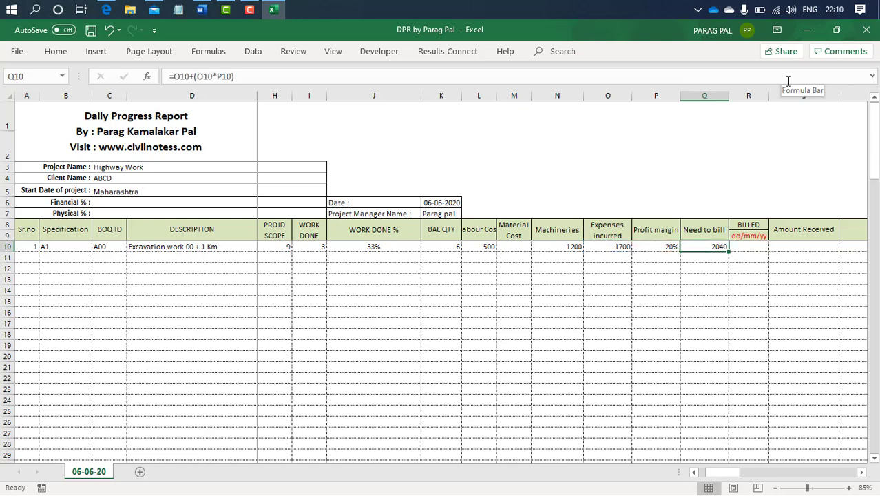
key(Right)
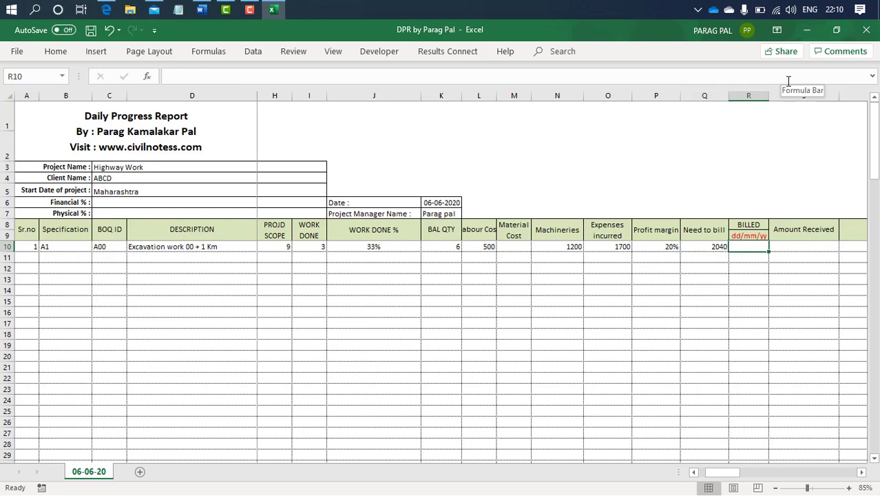
Enter billed date 08-06-2020, then move along row 10 past REMARKS into the material columns.
text(08-0)
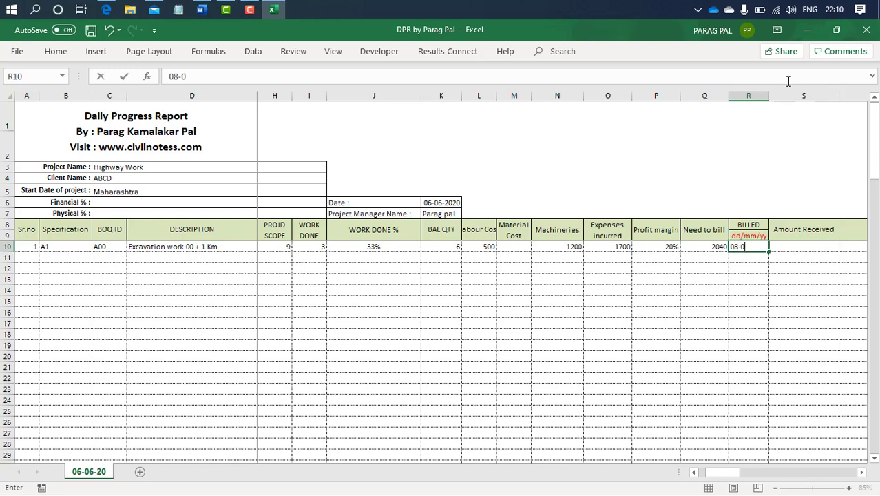
text(6-20)
text(20)
key(Tab)
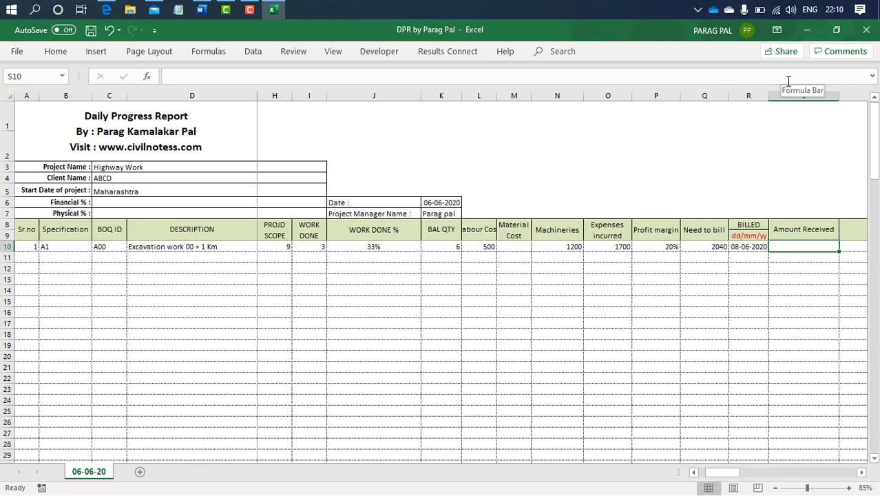
scroll(788, 81, right, 3)
key(Left)
key(Right)
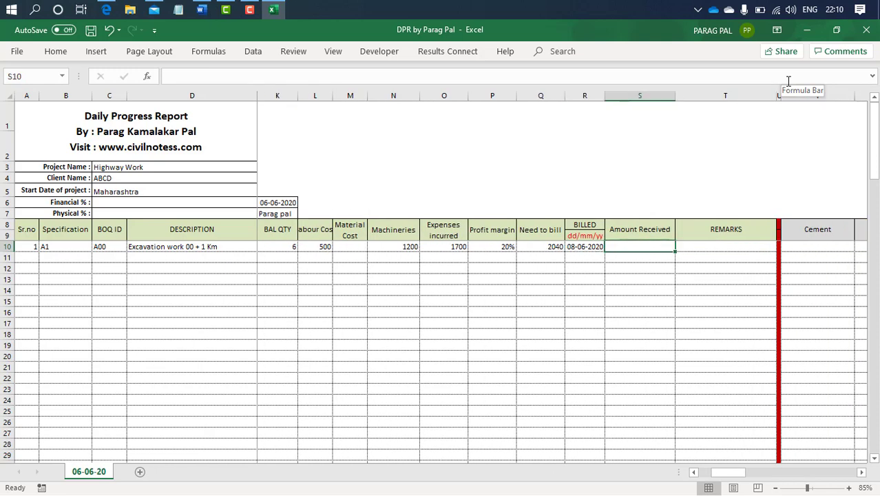
key(Right)
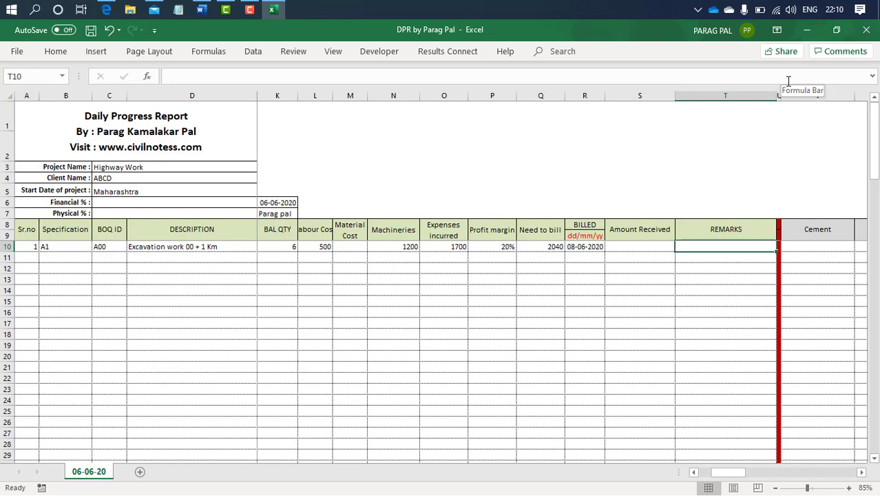
key(Right)
key(Right)
key(Right)
key(Right)
key(Right)
key(Right)
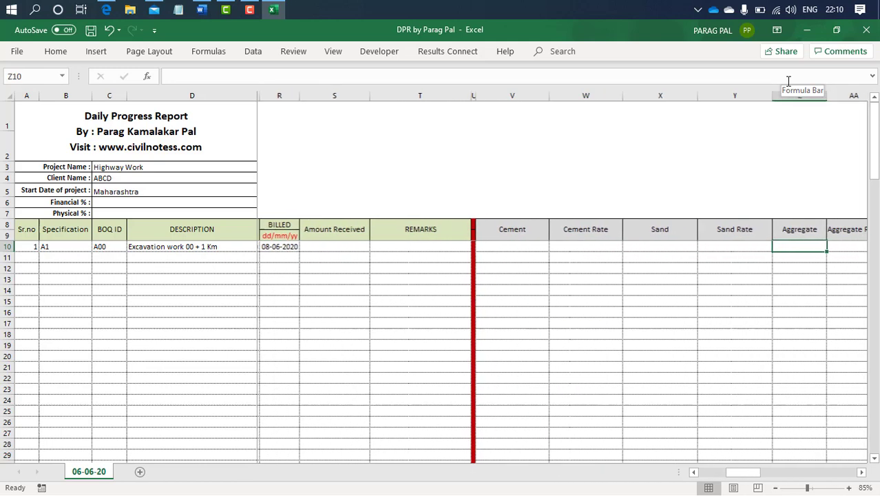
key(Right)
key(Right)
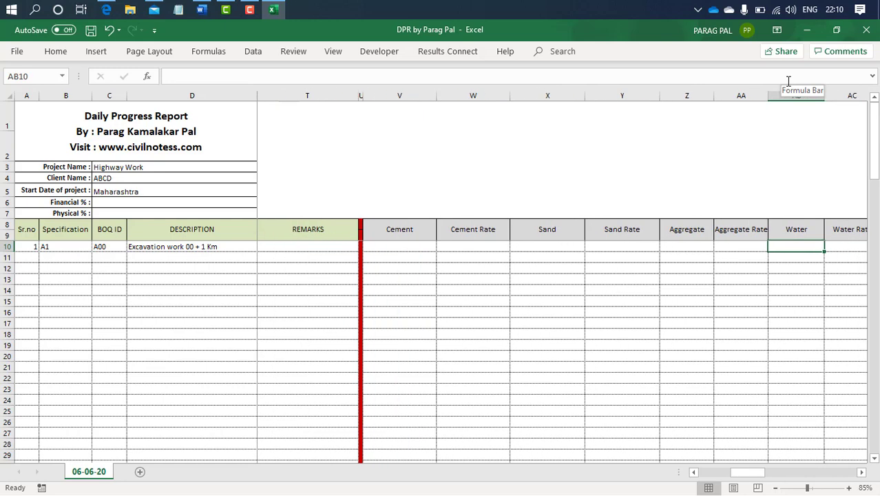
Survey the material columns in row 11 and settle on the Cement cell of row 12.
key(Down)
key(Left)
key(Left)
key(Left)
key(Left)
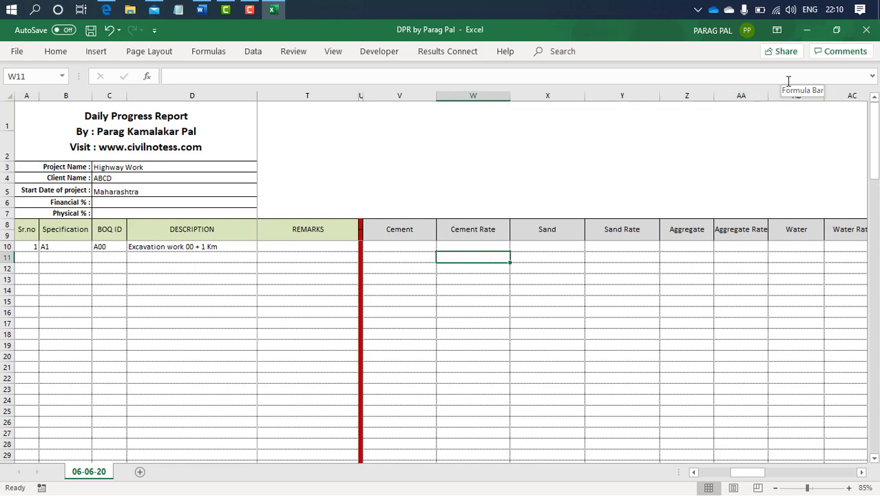
key(Left)
key(Left)
key(Right)
key(Right)
key(Right)
key(Right)
key(Left)
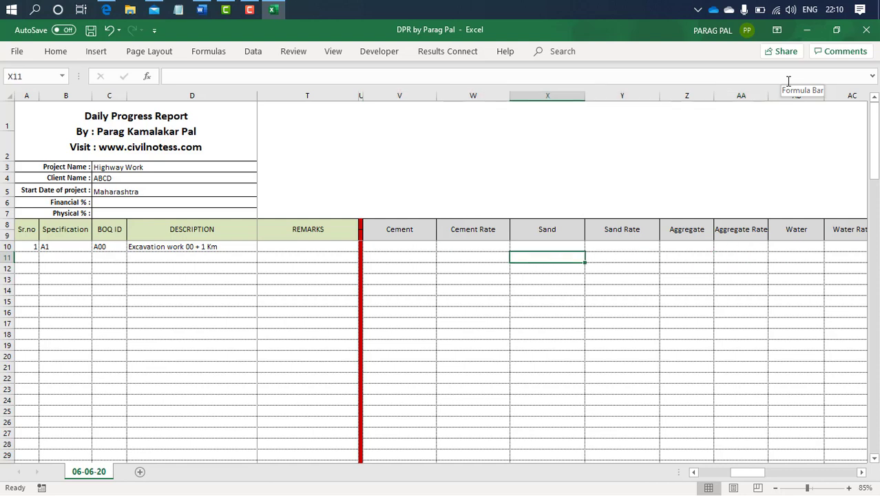
key(Left)
key(Right)
key(Right)
key(Right)
key(Right)
key(Right)
key(Left)
key(Left)
key(Left)
key(Left)
key(Left)
key(Left)
key(Right)
key(Right)
key(Right)
key(Left)
key(Left)
key(Left)
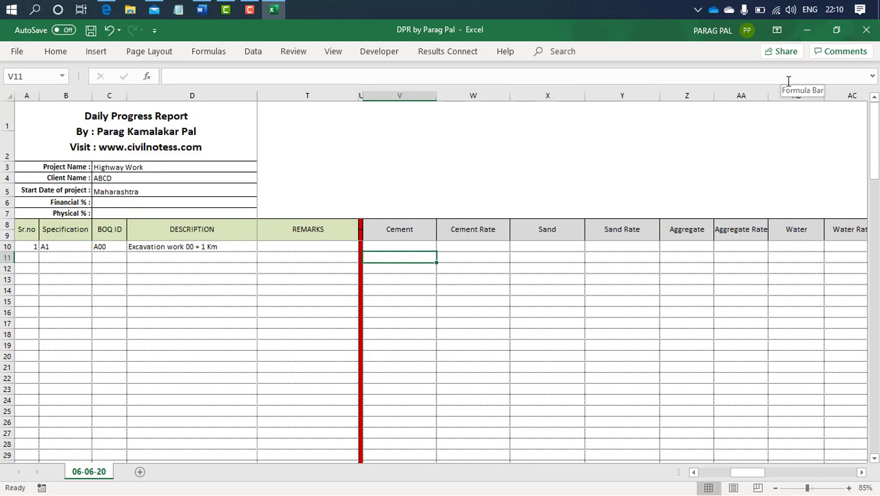
key(Right)
key(Right)
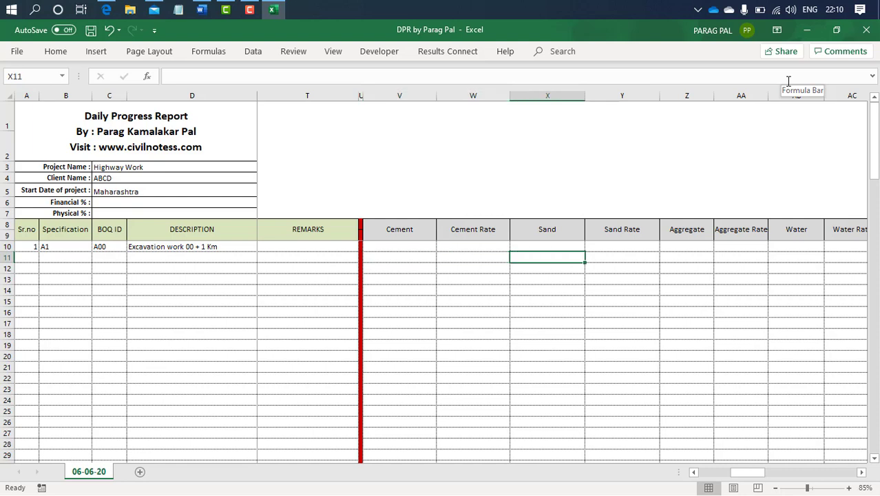
key(Right)
key(Right)
key(Right)
key(Right)
key(Right)
key(Right)
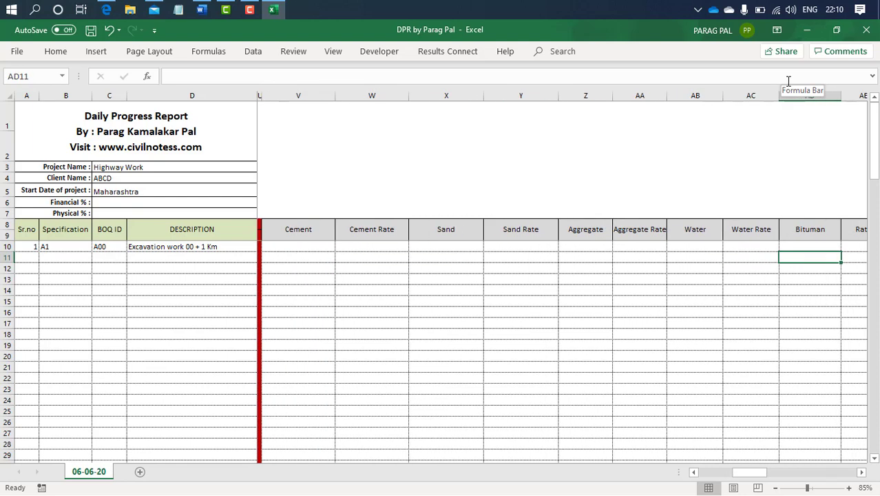
key(Right)
key(Left)
key(Left)
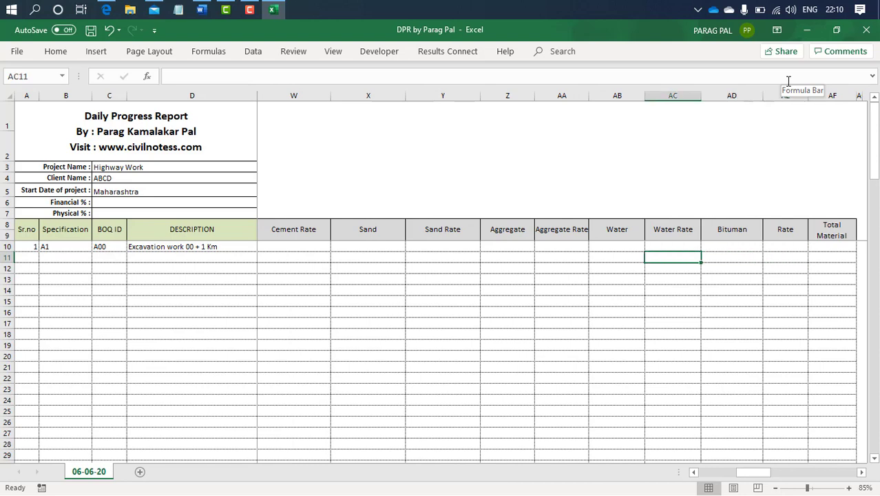
key(Right)
key(Right)
key(Right)
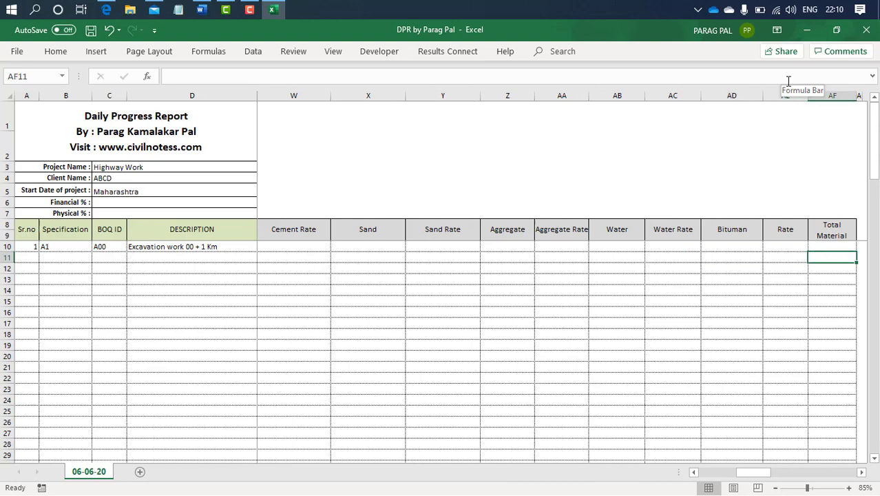
key(Down)
key(Left)
key(Left)
key(Left)
key(Left)
key(Left)
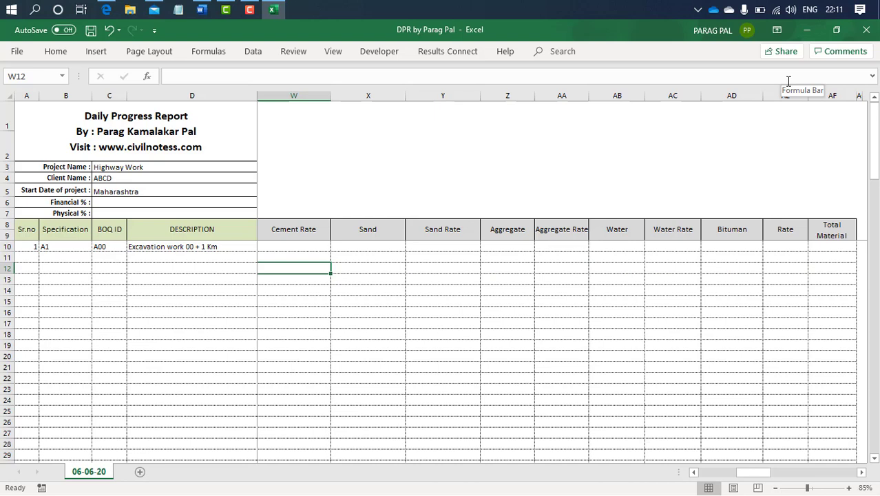
key(Left)
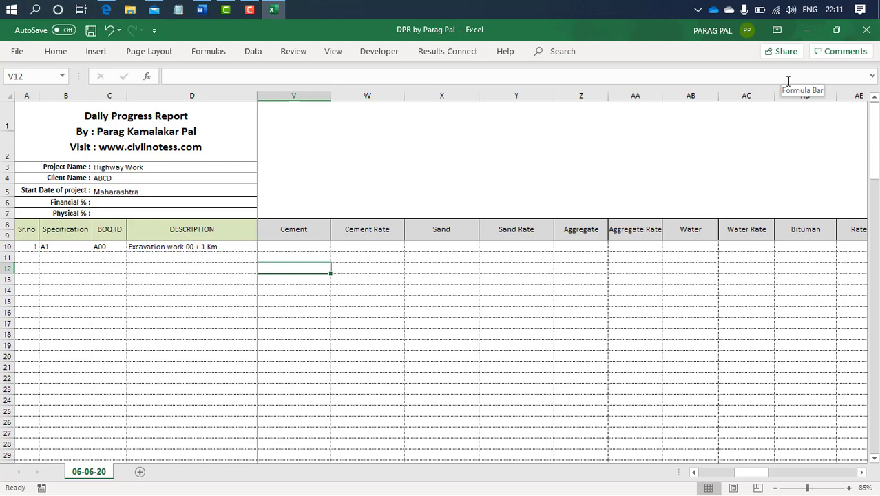
Enter Cement 20 at rate 300 and Sand 2 at rate 1700 in row 12.
text(12)
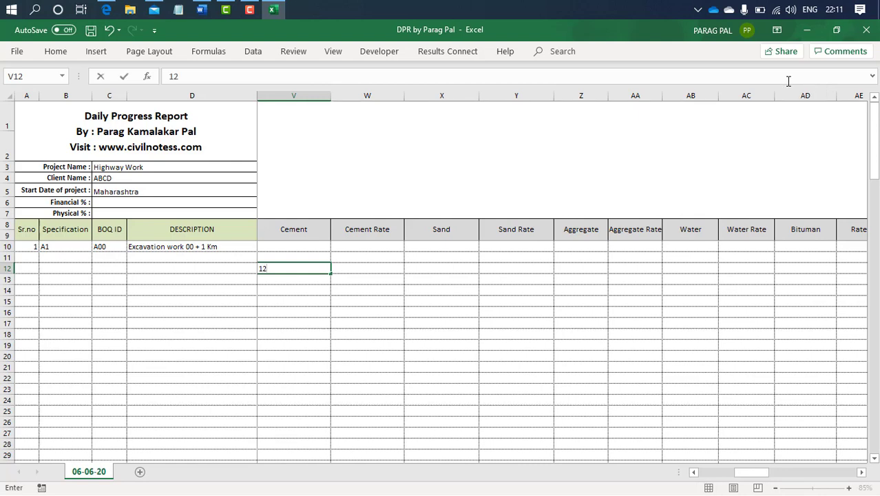
key(BackSpace)
key(BackSpace)
text(5)
key(Tab)
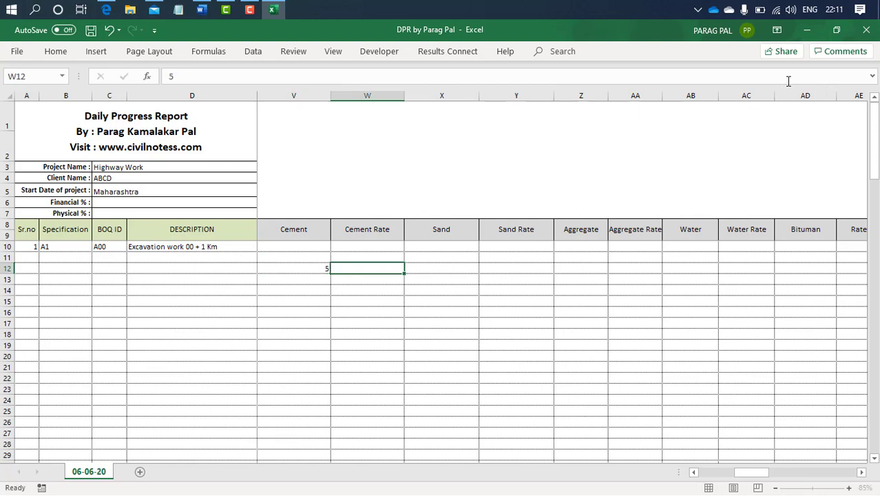
key(Left)
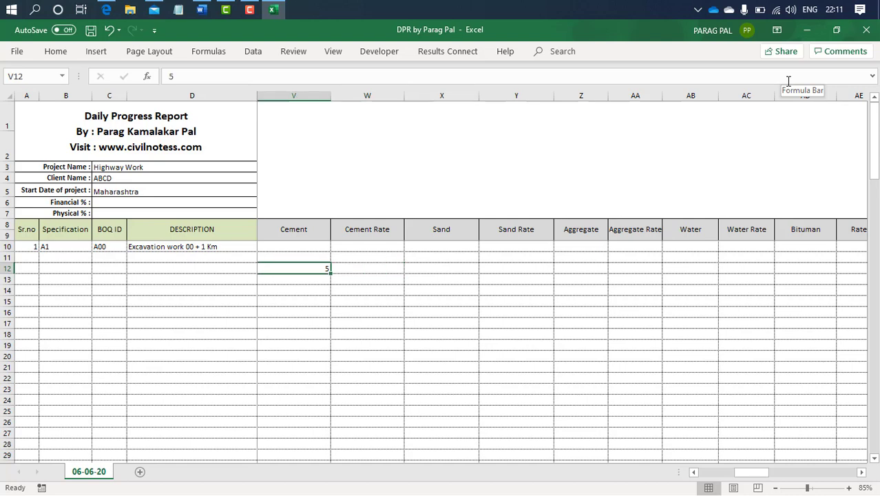
text(20)
key(Tab)
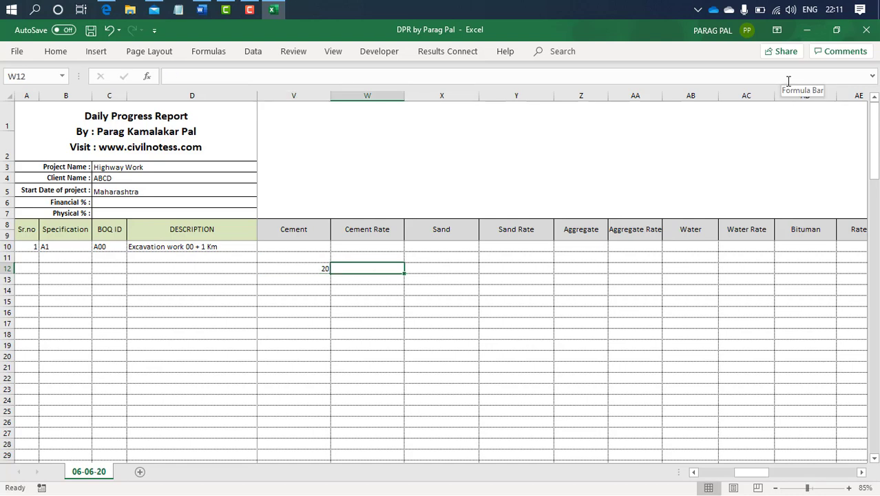
text(300)
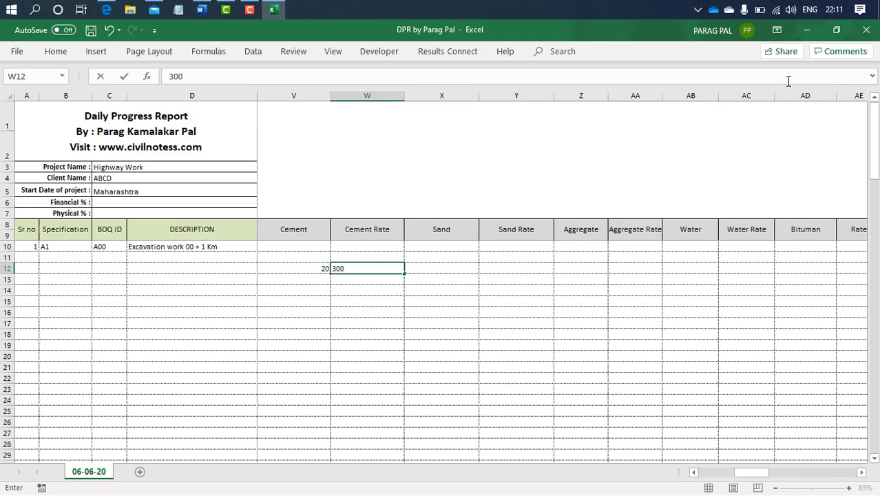
key(Tab)
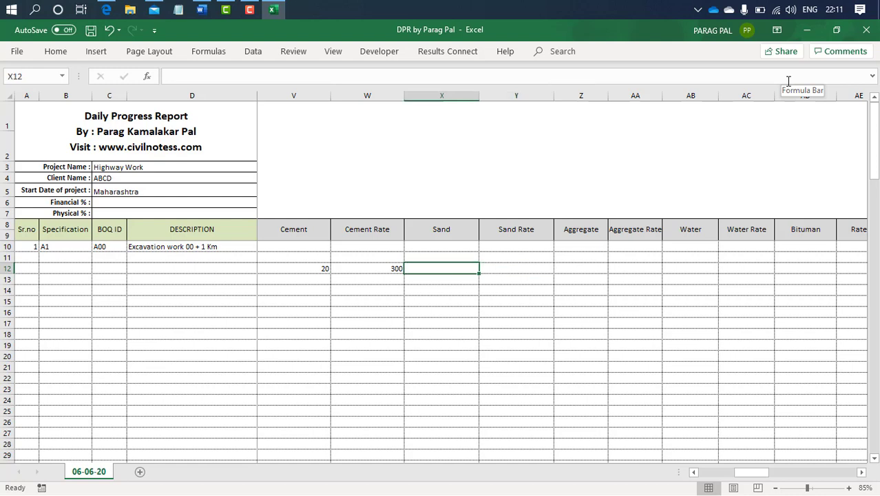
text(2)
key(Tab)
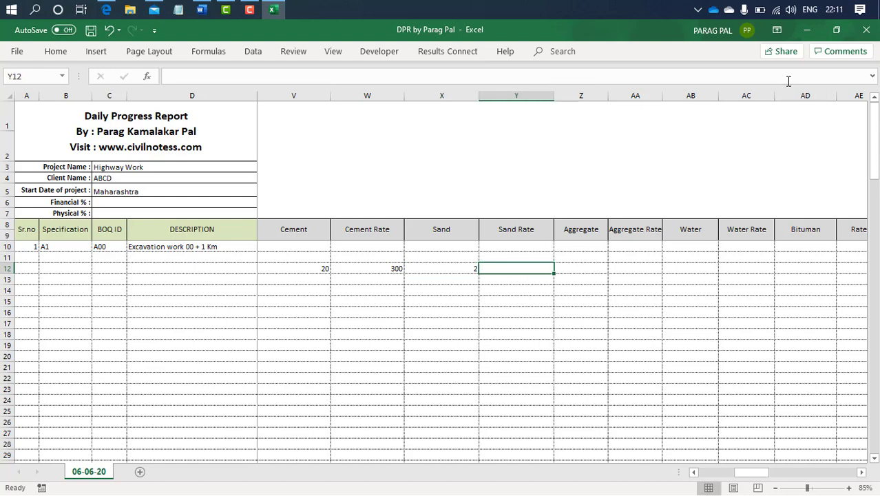
text(1700)
key(Tab)
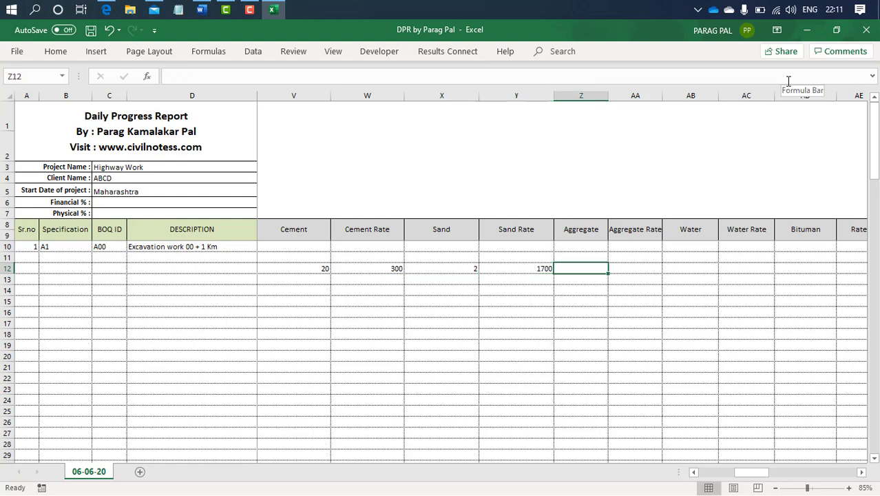
Enter Aggregate 3/1600, Water 50/30 and Bituman 30/40 as quantities and rates.
text(2)
key(Tab)
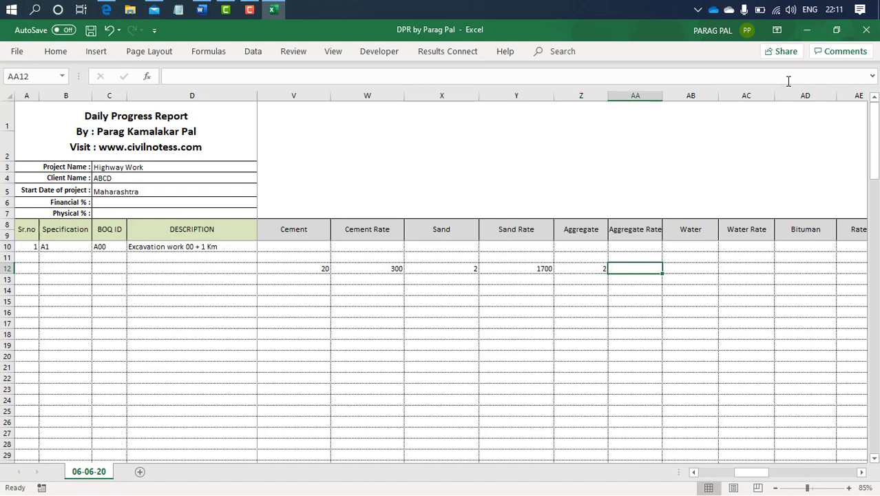
key(Left)
text(3)
key(Tab)
text(1600)
key(Tab)
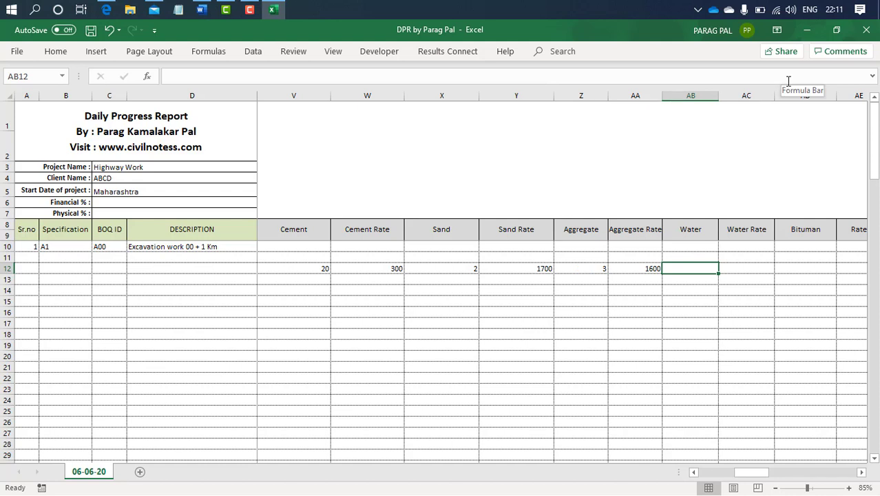
text(50)
key(Tab)
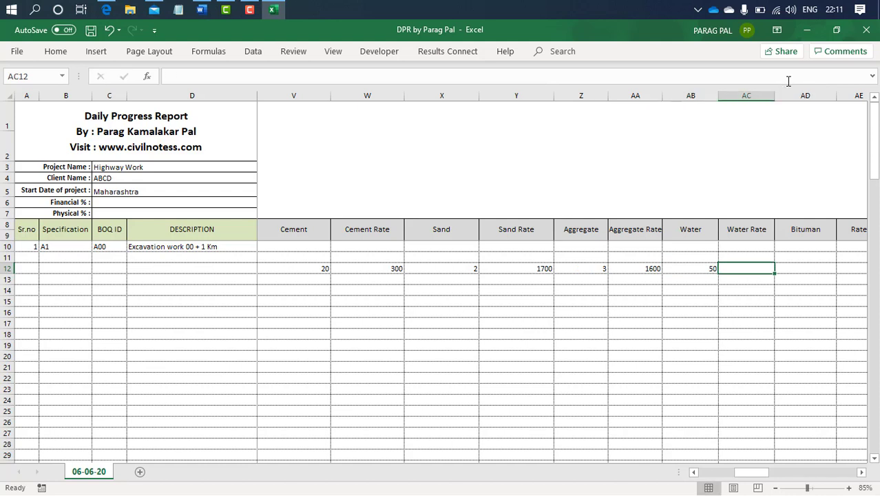
text(30)
key(Tab)
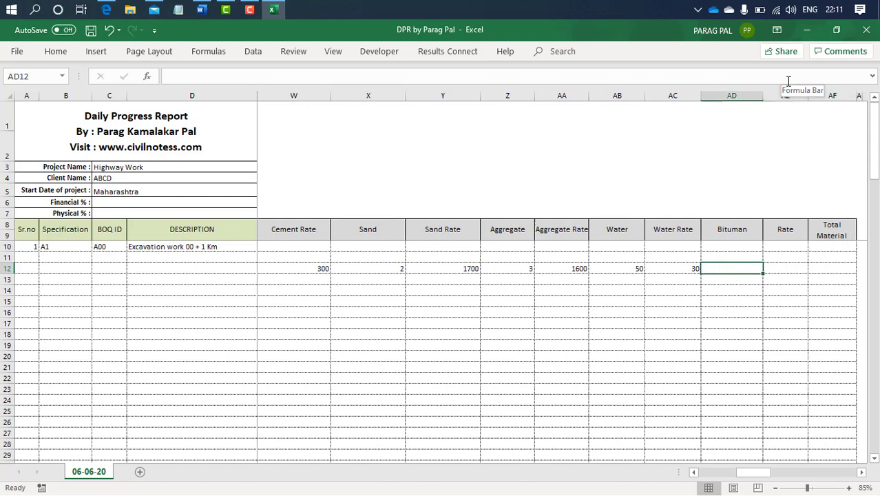
text(30)
key(Tab)
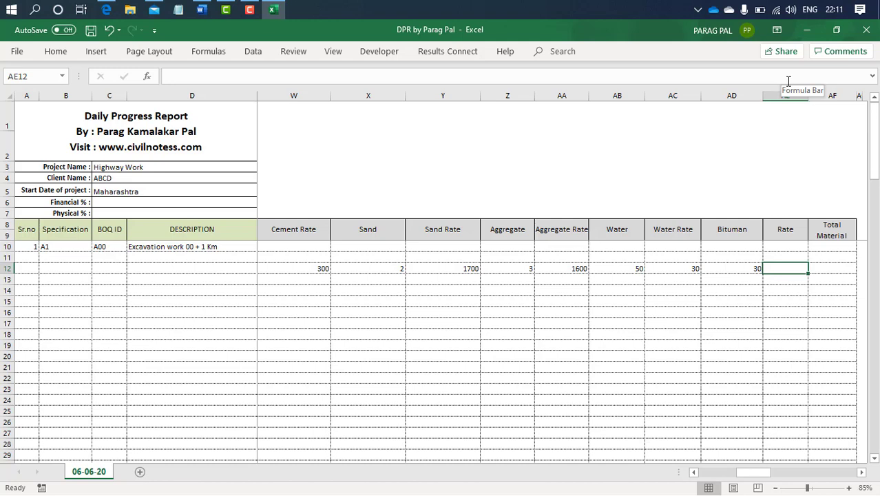
text(40)
key(Tab)
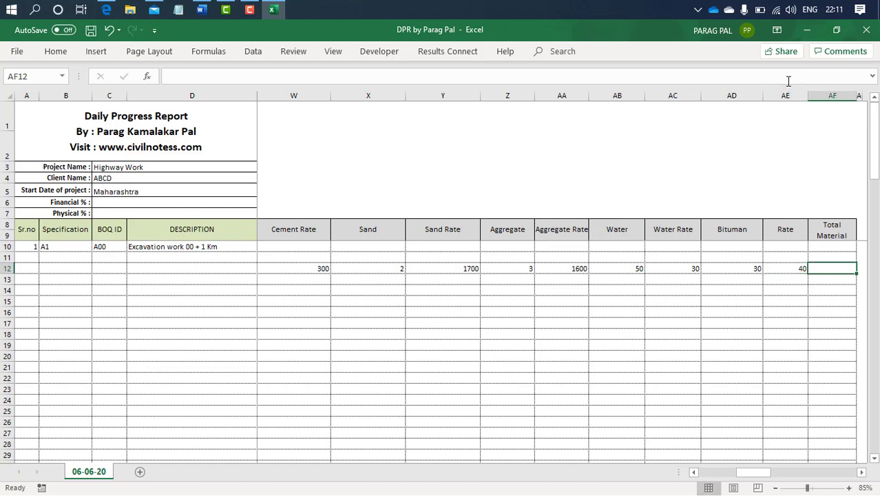
Start the AF12 formula with Cement V12*W12 plus Sand X12*Y12.
text(=)
key(Left)
key(Left)
key(Left)
key(Left)
key(Left)
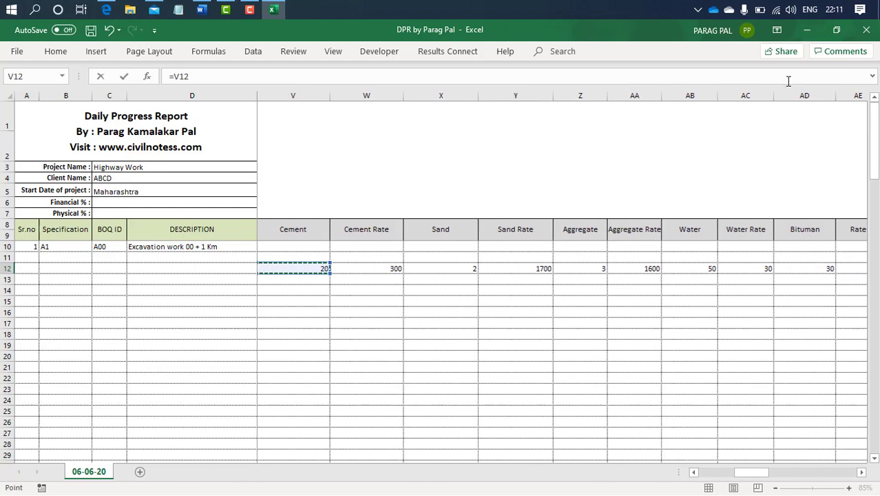
key(Left)
key(Left)
key(Right)
key(Right)
text(*)
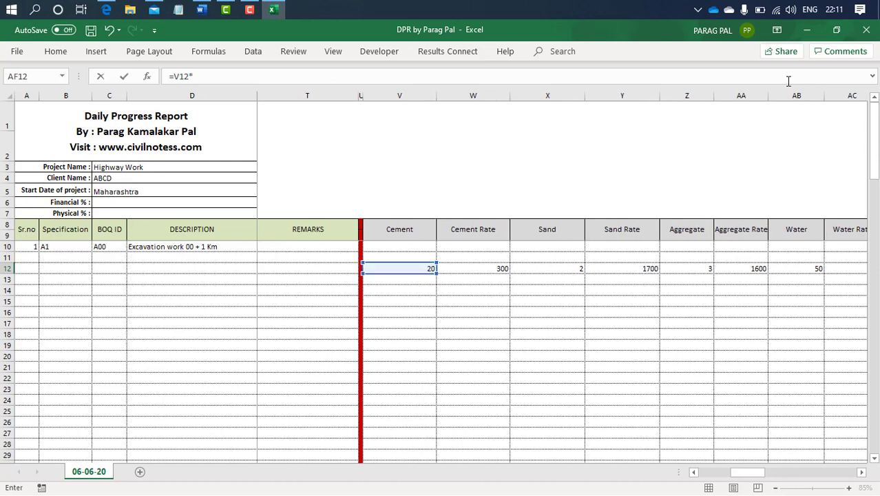
key(Left)
key(Left)
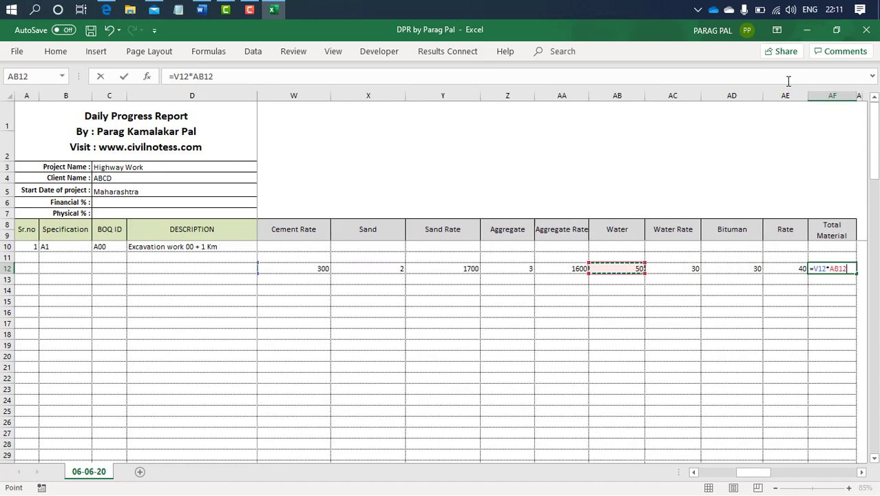
key(Left)
key(Left)
key(Left)
key(Left)
key(Right)
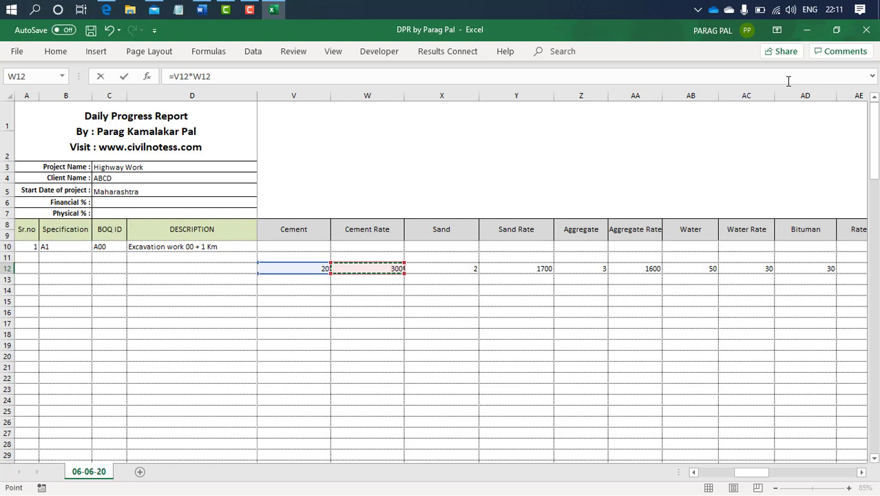
text(+()
click(442, 269)
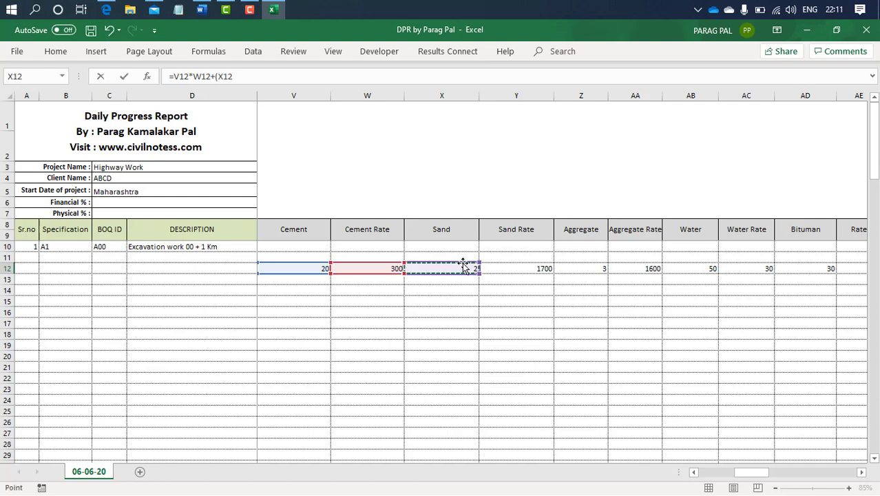
text(*)
click(506, 269)
Add Aggregate, Water and Bitumen quantity-times-rate terms, giving a Total Material of 16900.
text())
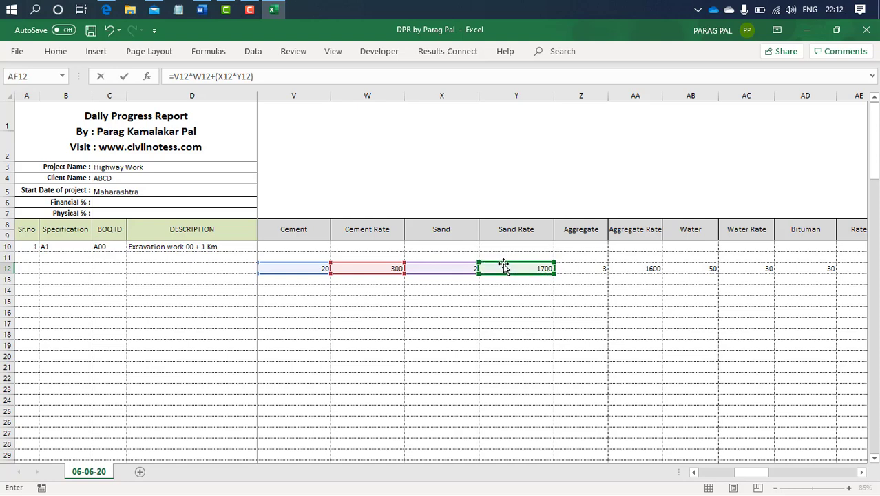
text(+()
click(585, 270)
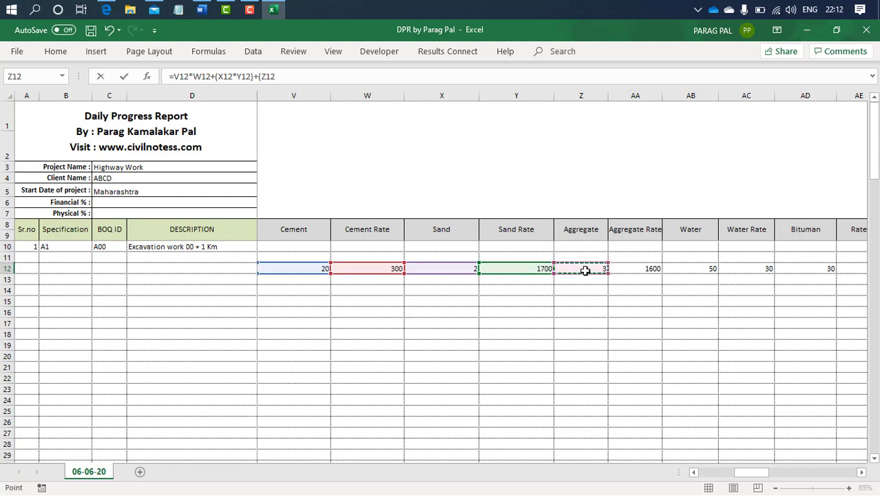
text(*)
click(632, 270)
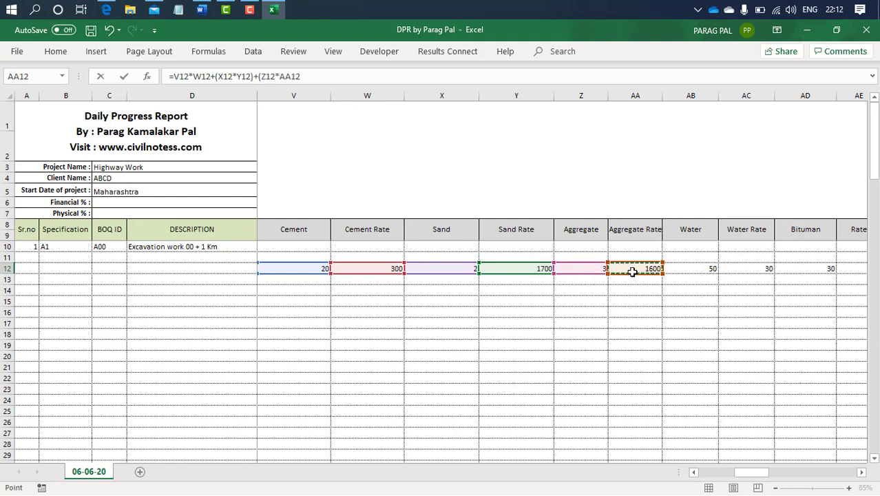
text()+()
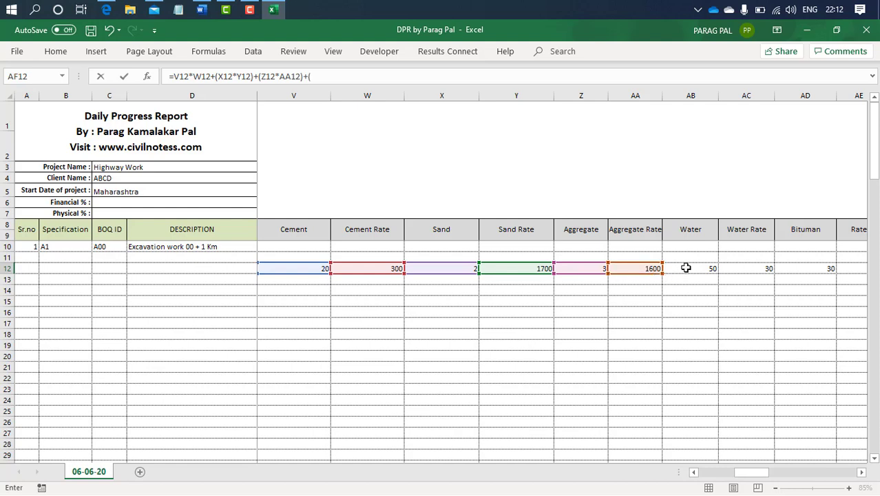
click(686, 268)
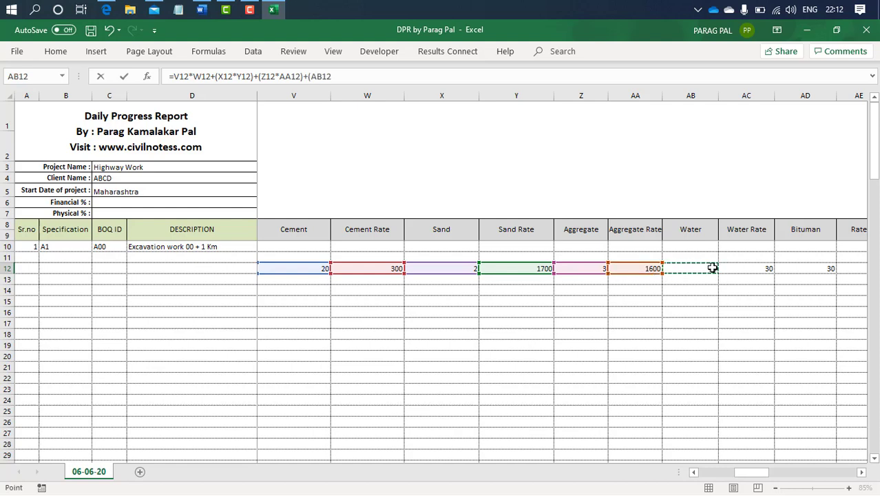
text(*)
click(740, 269)
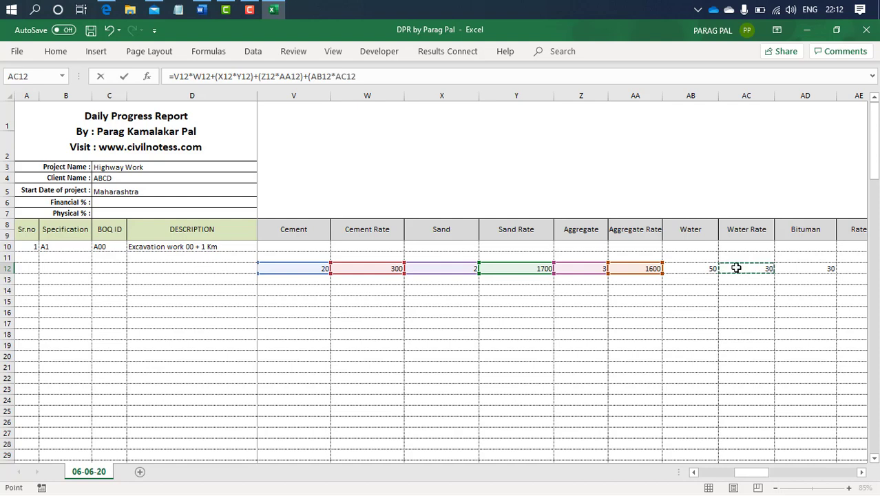
text()+)
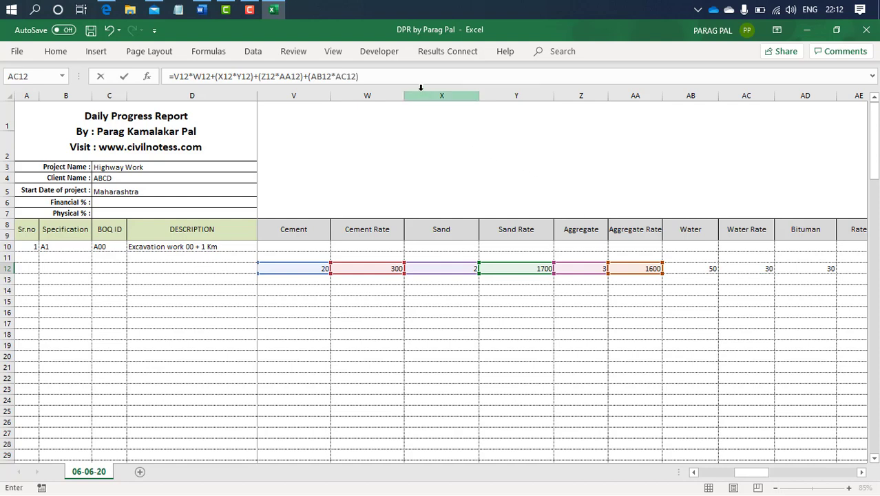
text(()
click(446, 75)
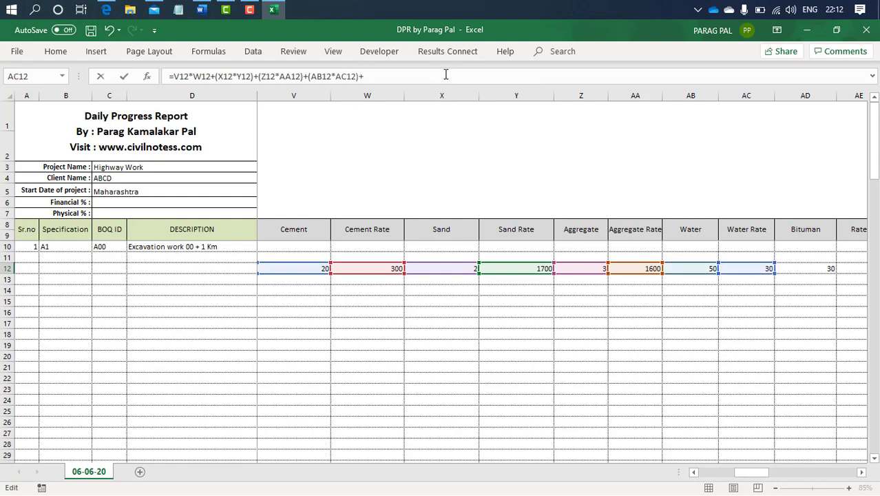
click(802, 269)
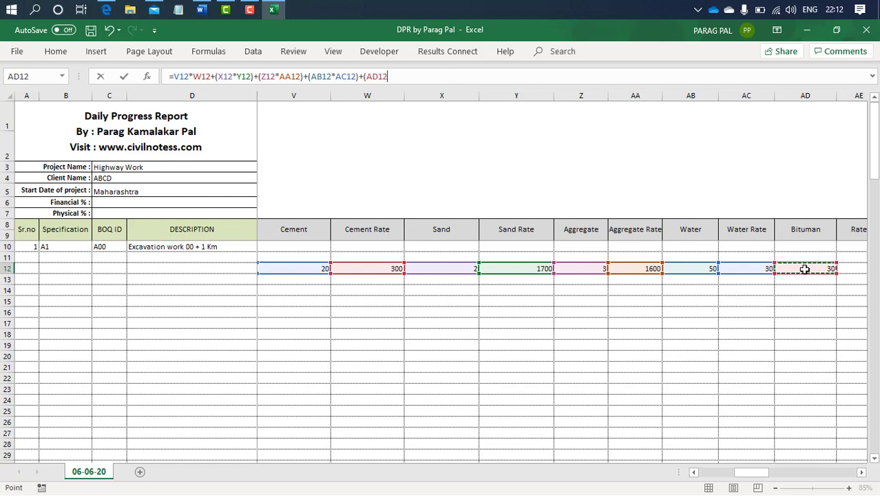
text(*)
click(860, 471)
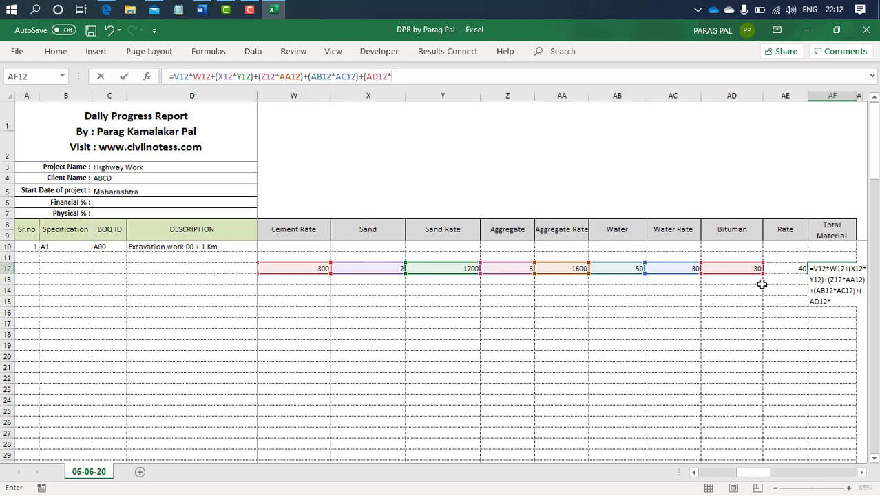
click(780, 269)
text())
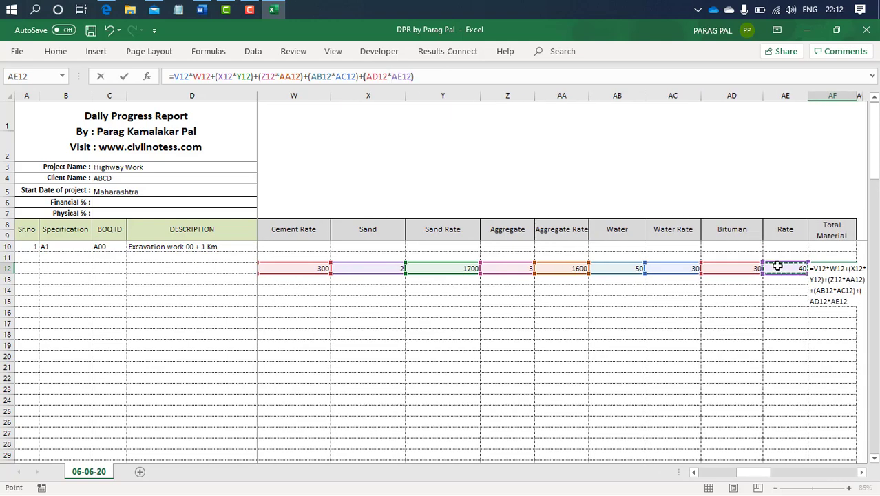
key(Return)
click(850, 267)
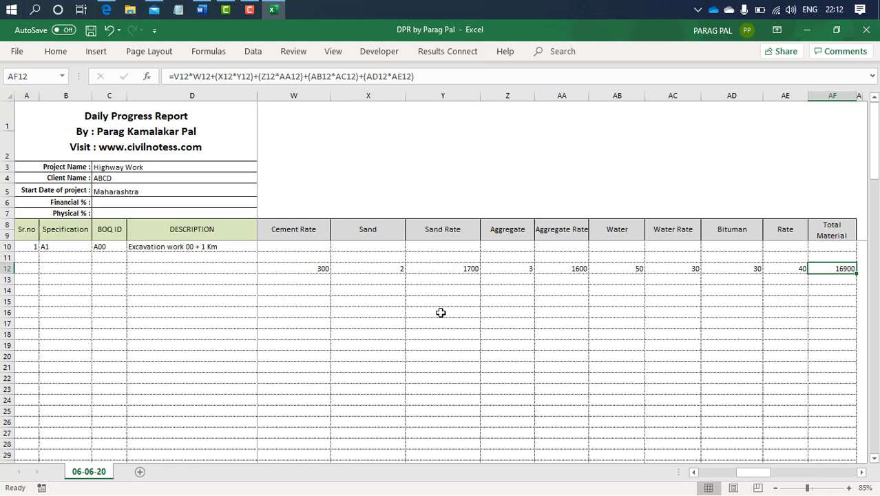
Enter 12 in AH12, 760 in AI12 and =AH12*AI12 in AJ12, showing 9120.
key(Right)
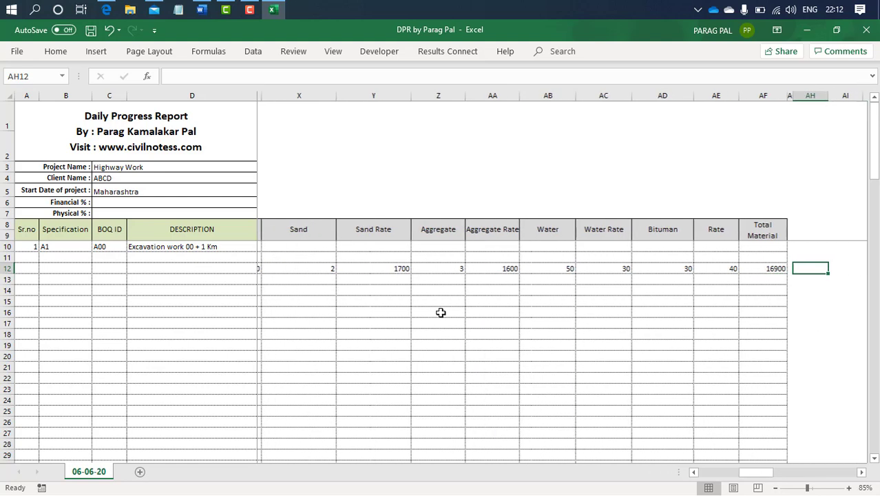
key(F2)
text(12)
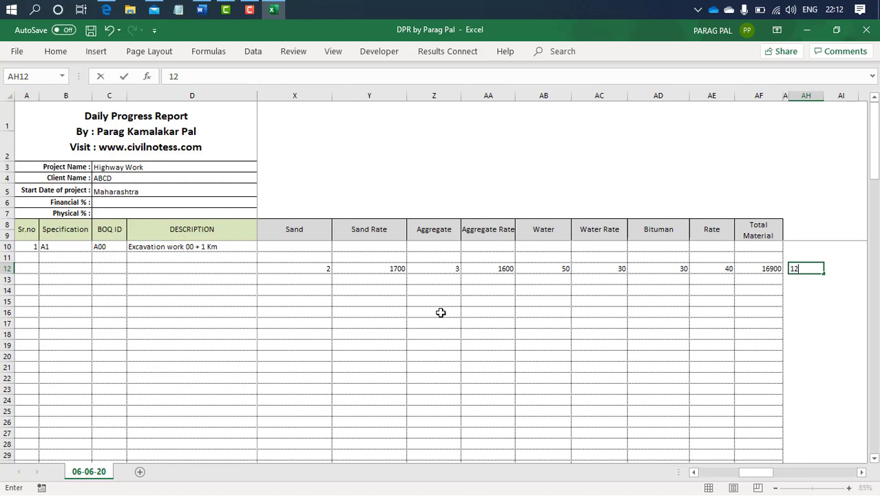
key(Tab)
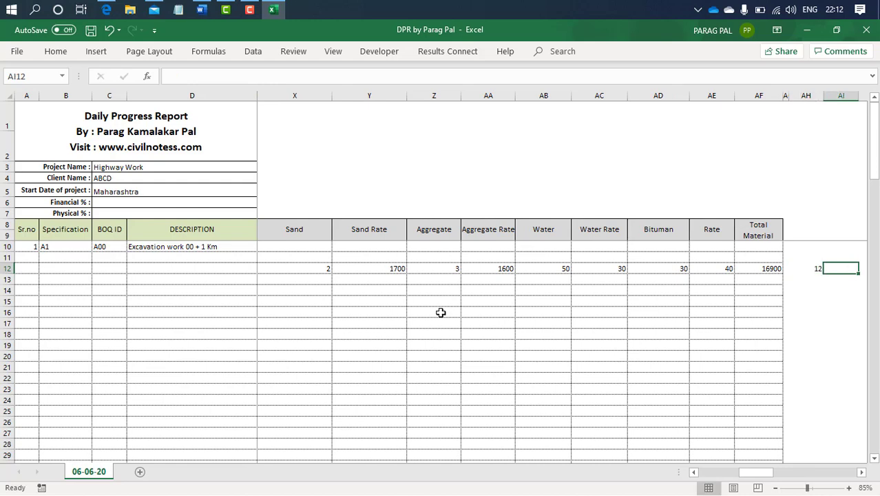
text(760)
key(Tab)
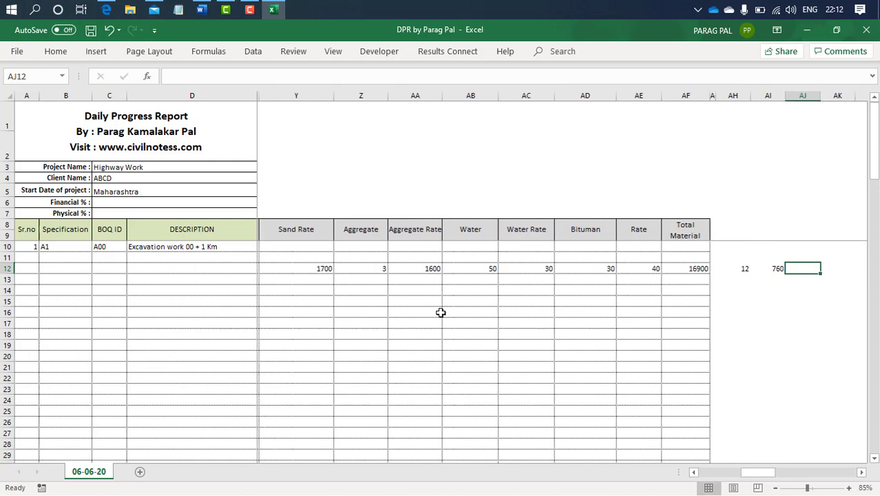
text(=AH12)
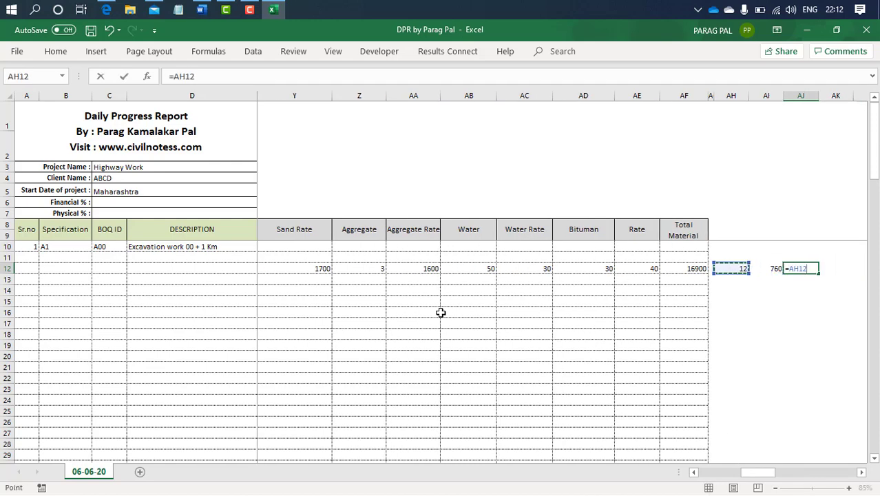
text(*AI12)
key(Return)
key(Up)
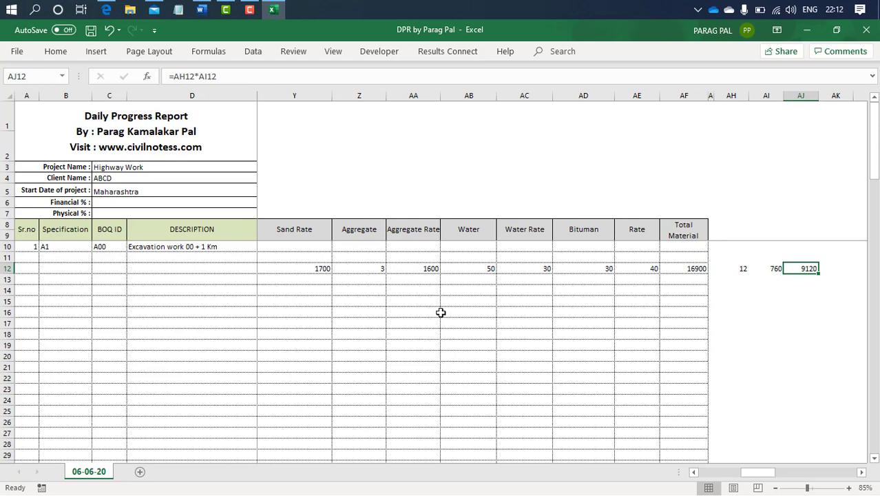
key(Left)
key(Left)
key(Left)
key(Left)
key(Left)
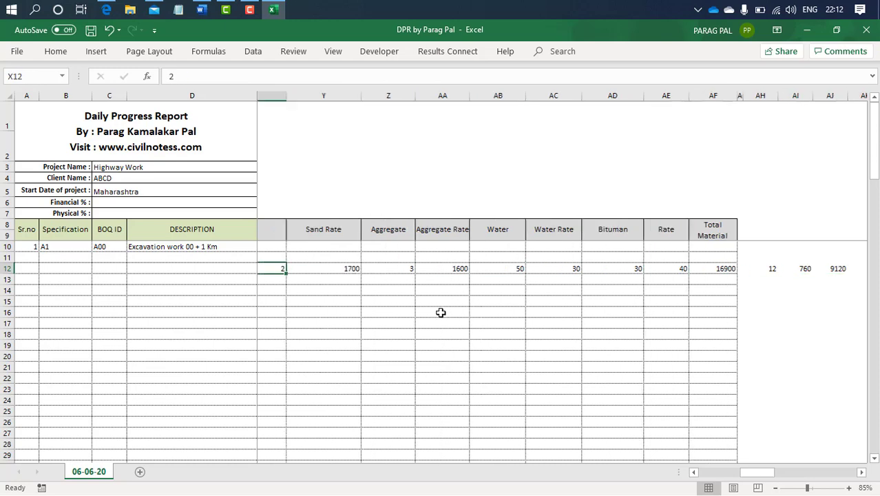
key(Left)
key(Left)
key(Left)
key(Left)
key(Left)
key(Left)
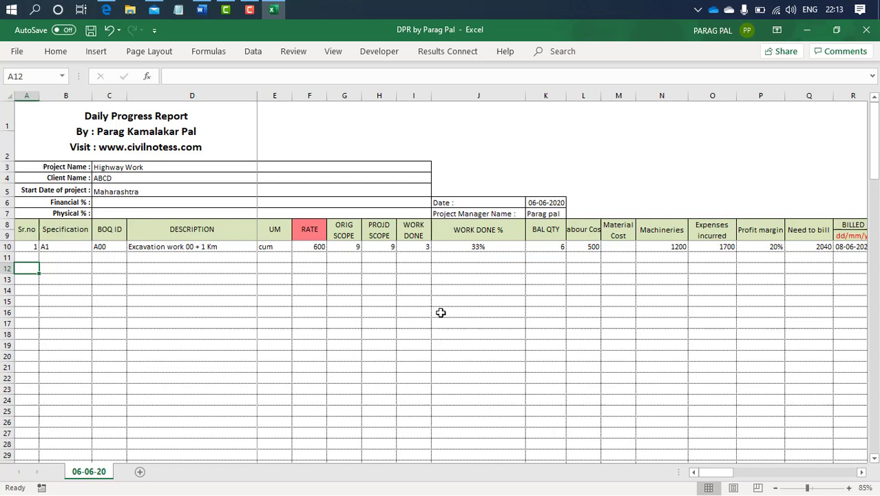
Save the DPR by Parag Pal workbook with Ctrl+S.
key(ctrl+s)
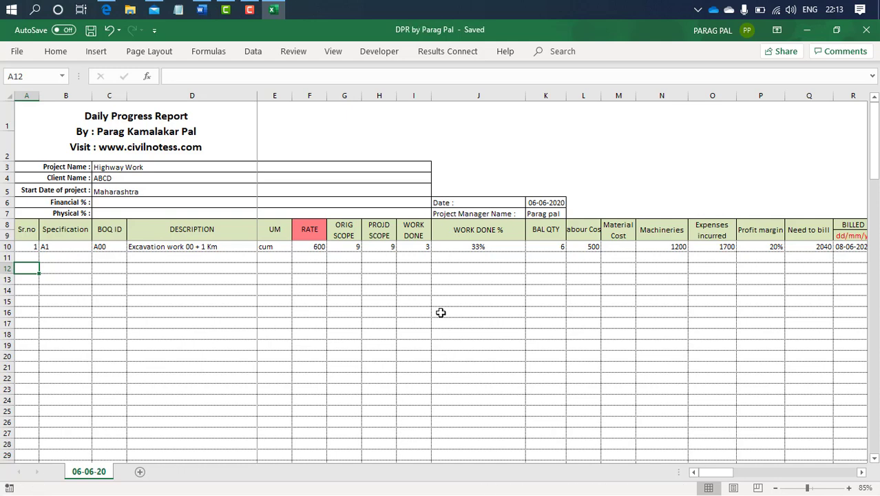